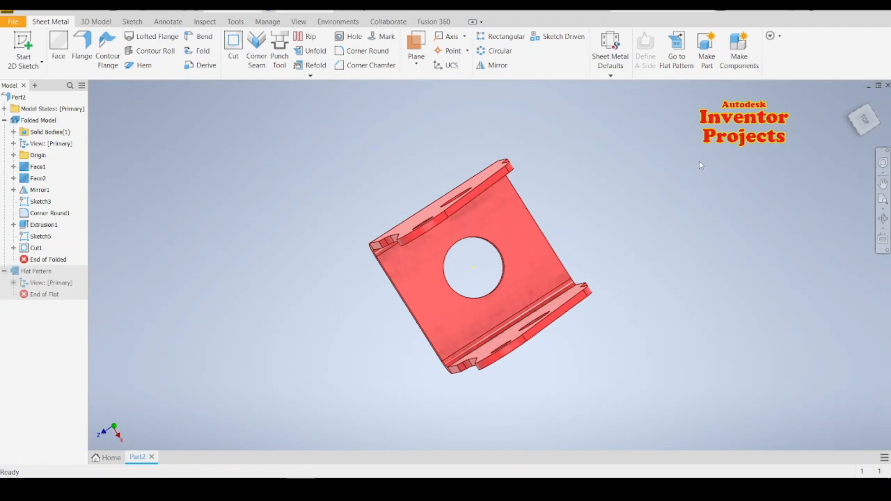
Step: Examine the bracket's flat pattern from several angles and return to the folded part
{"action": "left_click", "coordinate": [677, 46]}
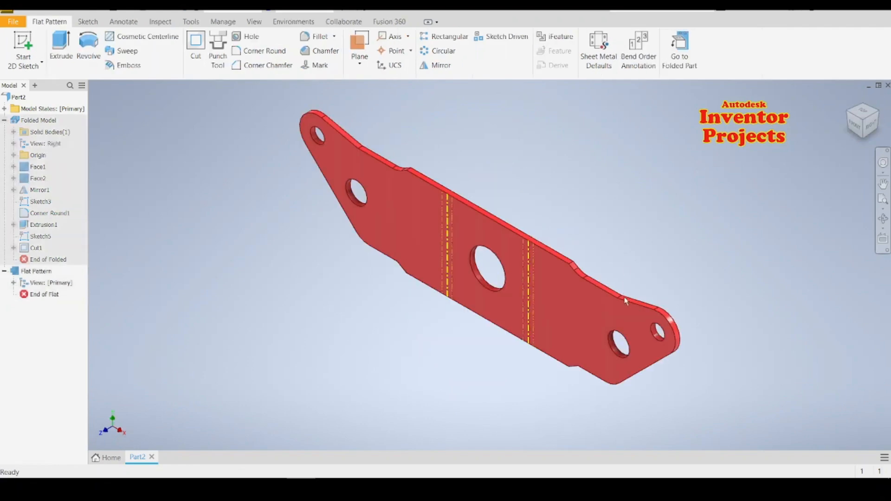
{"action": "middle_click_drag", "start_coordinate": [521, 366], "coordinate": [621, 344], "text": "shift"}
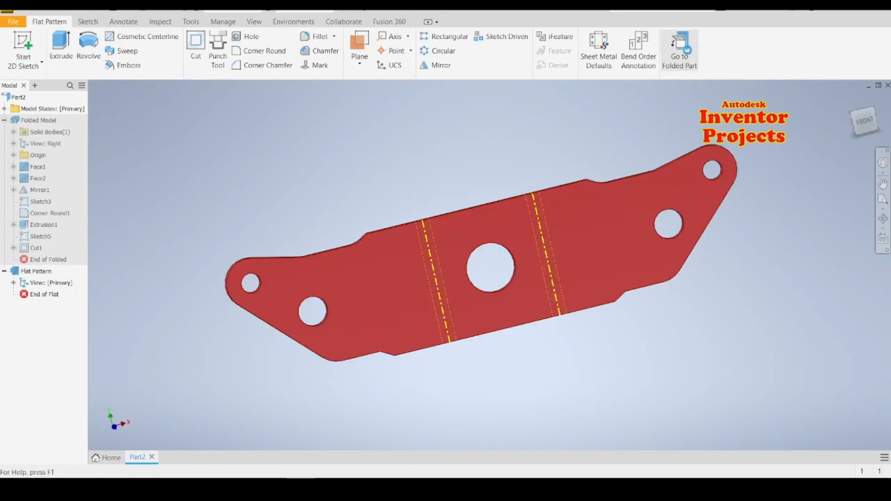
{"action": "left_click", "coordinate": [679, 47]}
{"action": "middle_click_drag", "start_coordinate": [680, 294], "coordinate": [833, 147], "text": "shift"}
{"action": "middle_click_drag", "start_coordinate": [627, 231], "coordinate": [464, 310], "text": "shift"}
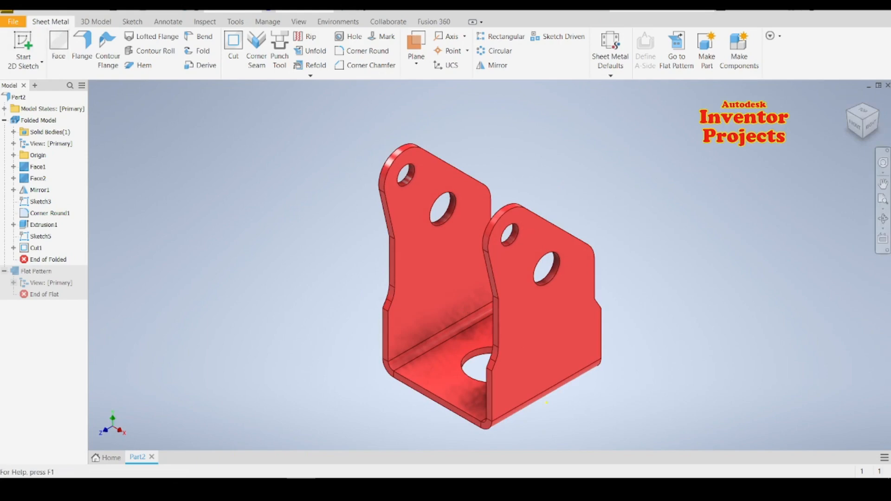
Step: Create a new part from the metric Sheet Metal (mm).ipt template and start a sketch on the horizontal XZ plane, oriented upright
{"action": "key", "text": "ctrl+n"}
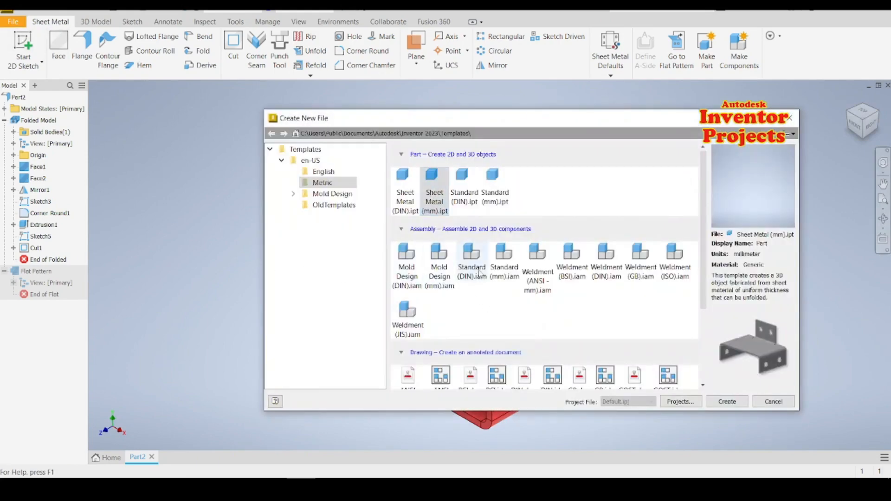
{"action": "left_click", "coordinate": [730, 404]}
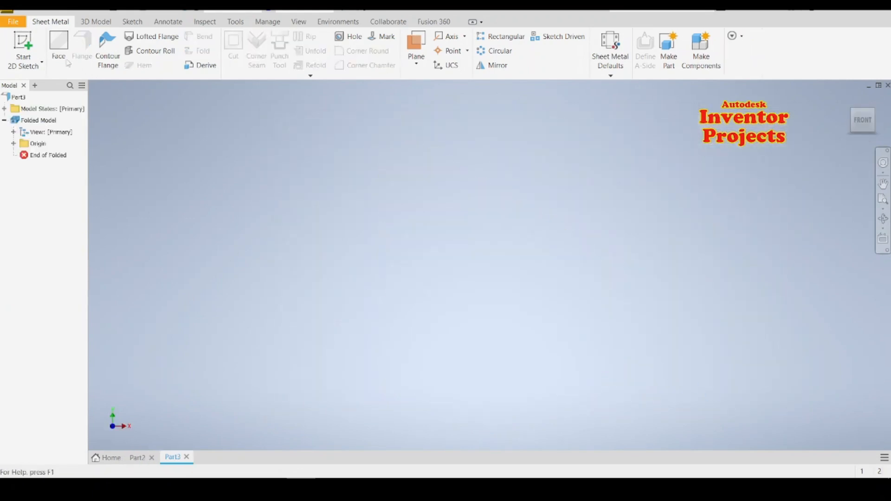
{"action": "left_click", "coordinate": [24, 46]}
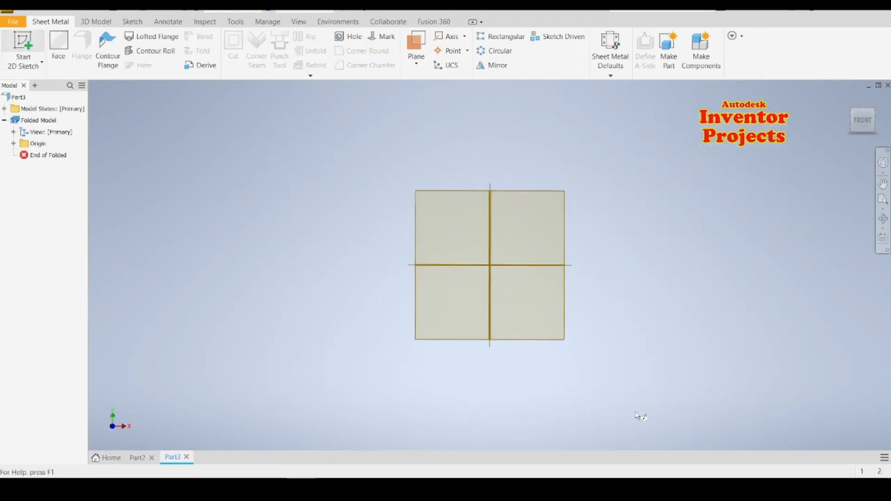
{"action": "left_click", "coordinate": [618, 284]}
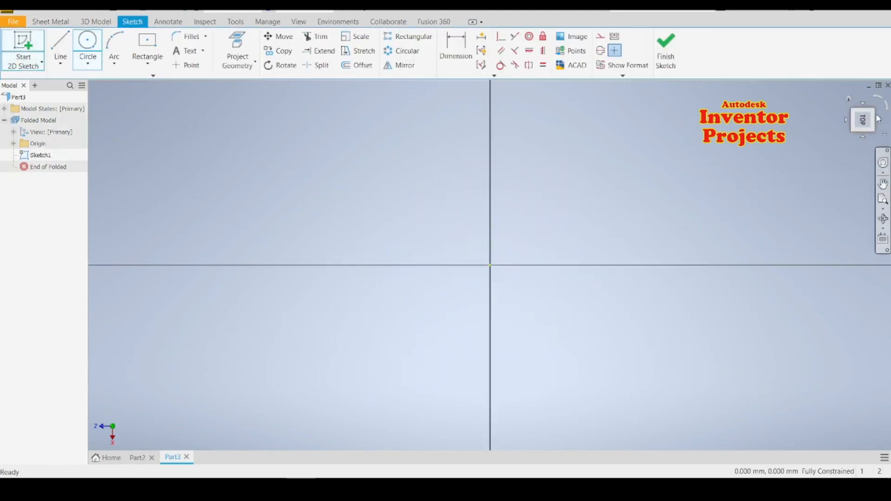
{"action": "left_click", "coordinate": [879, 99]}
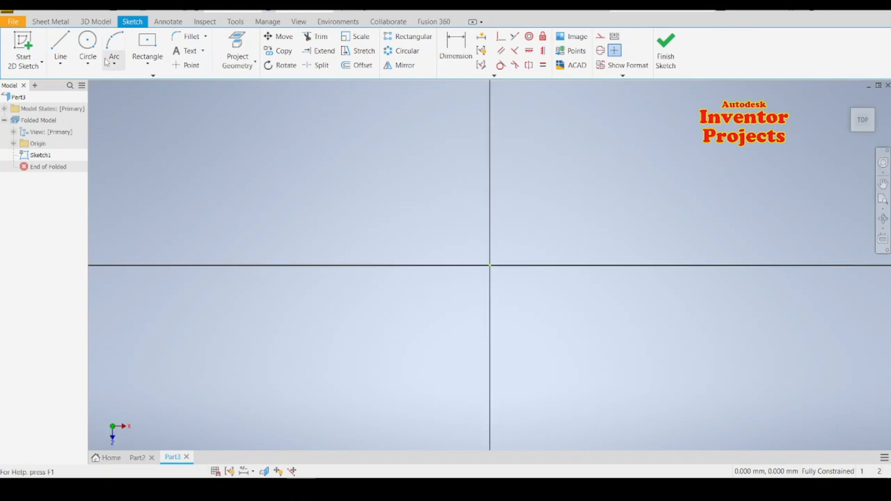
Step: Sketch a 50 × 50 mm center rectangle on the origin and finish the sketch
{"action": "left_click", "coordinate": [147, 46]}
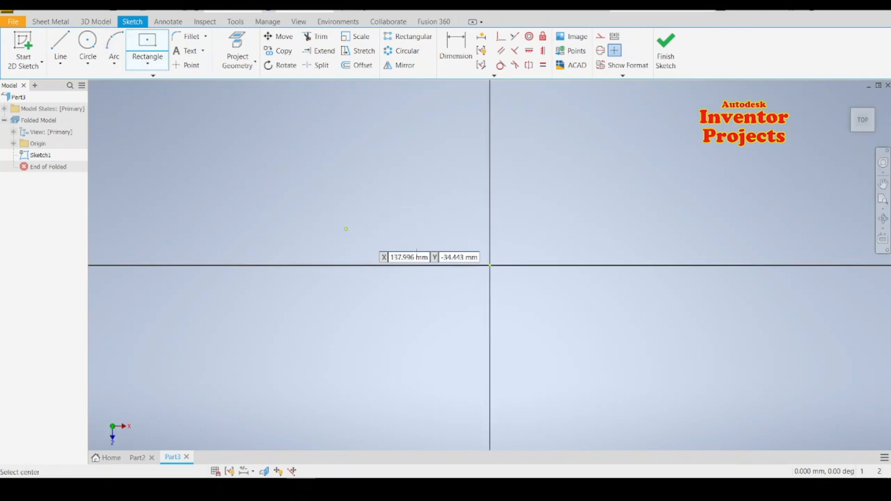
{"action": "left_click", "coordinate": [489, 266]}
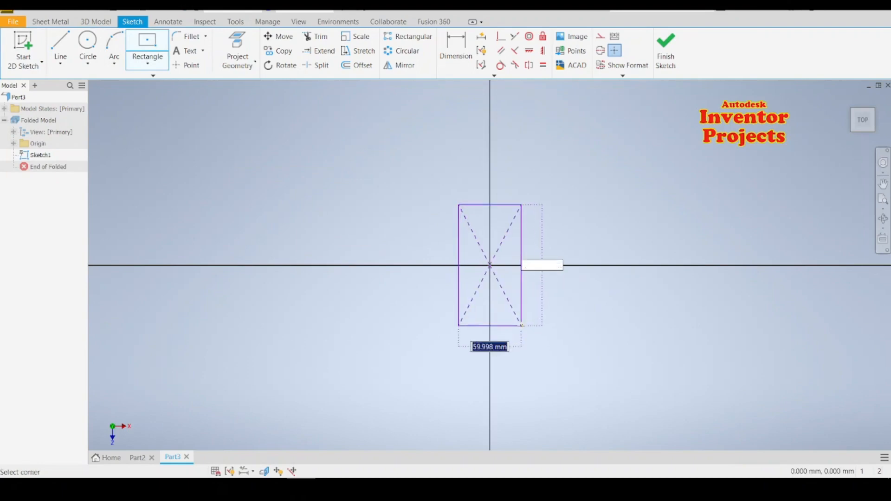
{"action": "type", "text": "5"}
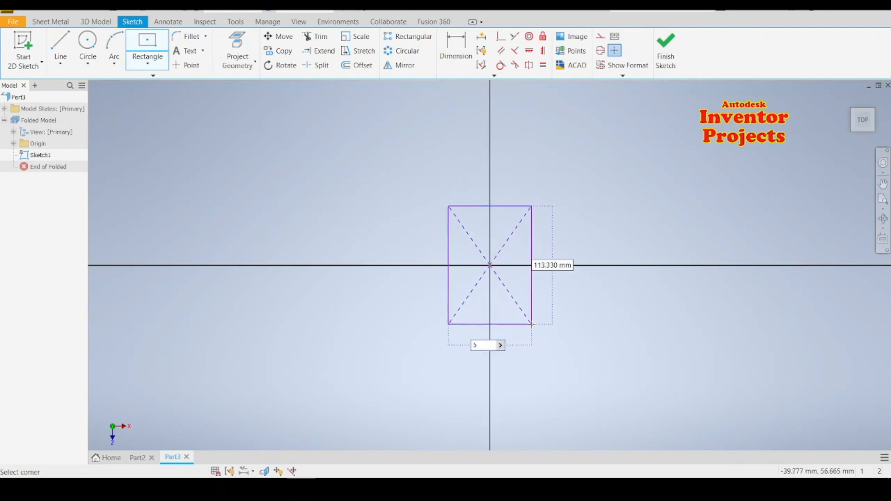
{"action": "type", "text": "0"}
{"action": "key", "text": "Tab"}
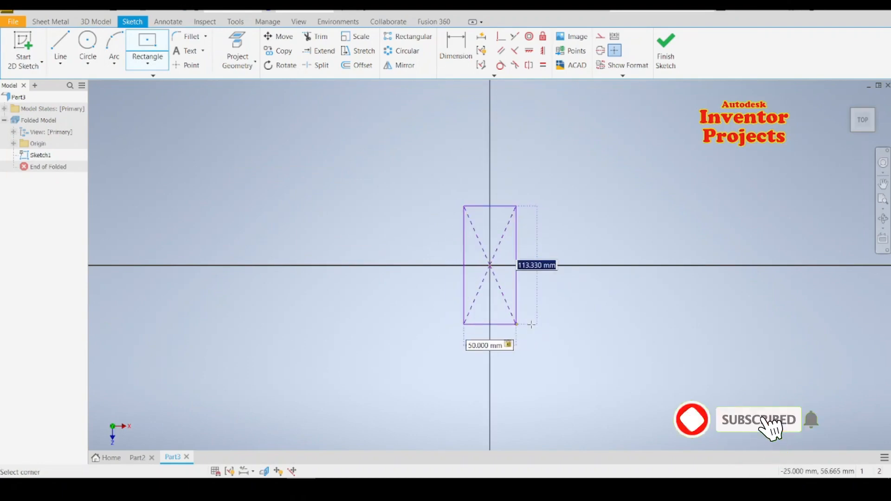
{"action": "type", "text": "50"}
{"action": "key", "text": "Tab"}
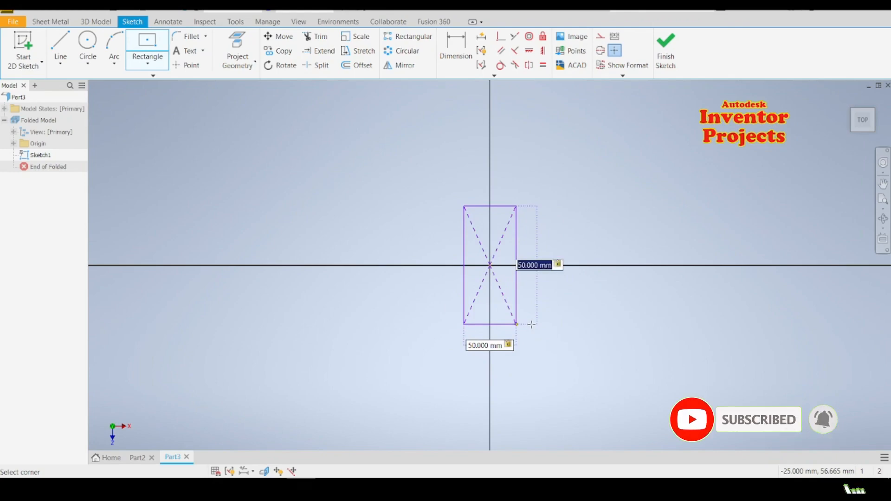
{"action": "key", "text": "Return"}
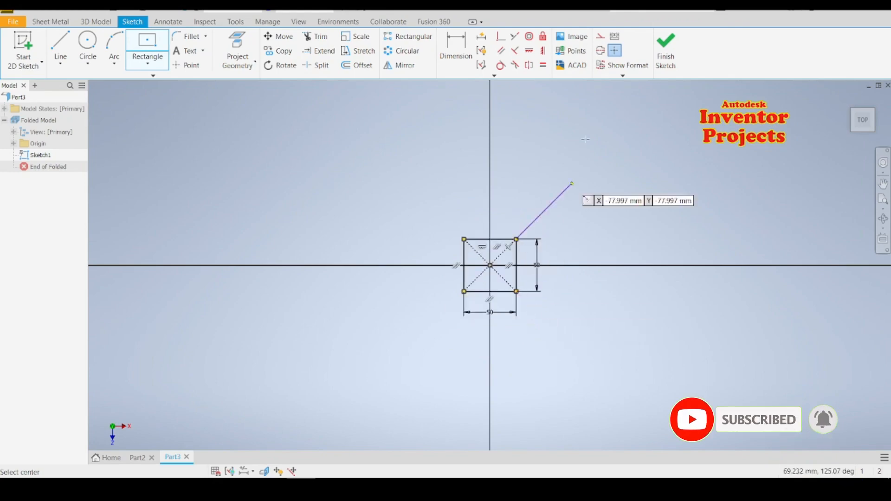
{"action": "left_click", "coordinate": [665, 44]}
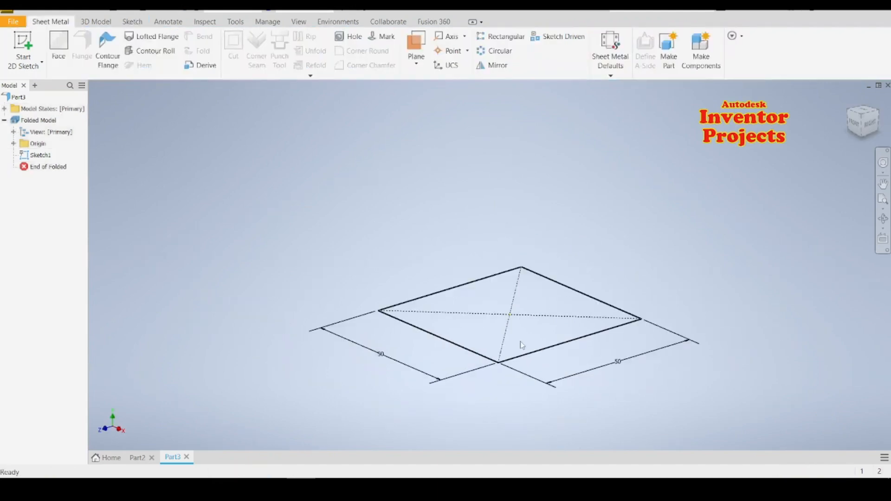
Step: Create a sheet metal Face from the square profile using the default rule and offset direction
{"action": "middle_click_drag", "start_coordinate": [441, 247], "coordinate": [440, 199]}
{"action": "left_click", "coordinate": [58, 44]}
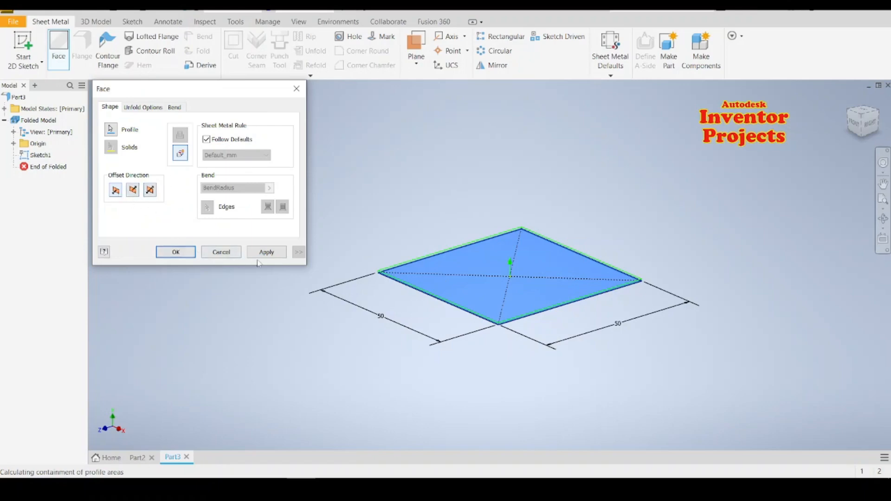
{"action": "left_click", "coordinate": [179, 256]}
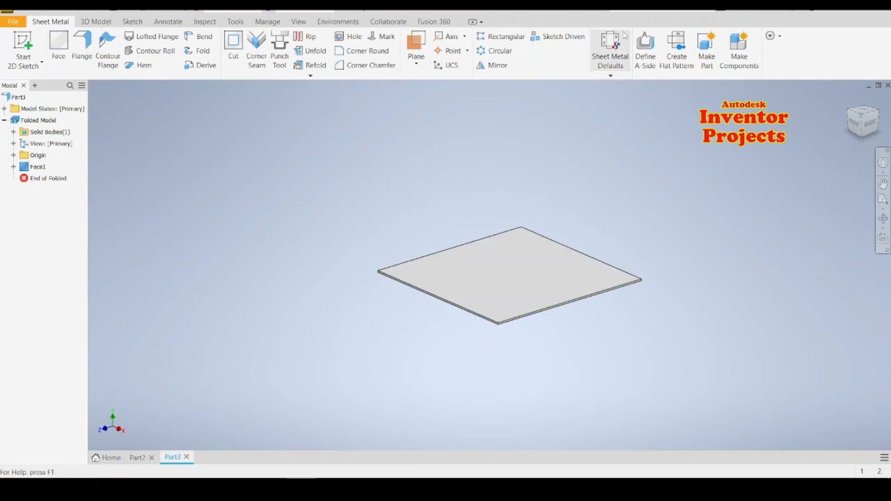
Step: Override the rule thickness in the Sheet Metal Defaults and set the sheet thickness to 2.5 mm
{"action": "left_click", "coordinate": [614, 45]}
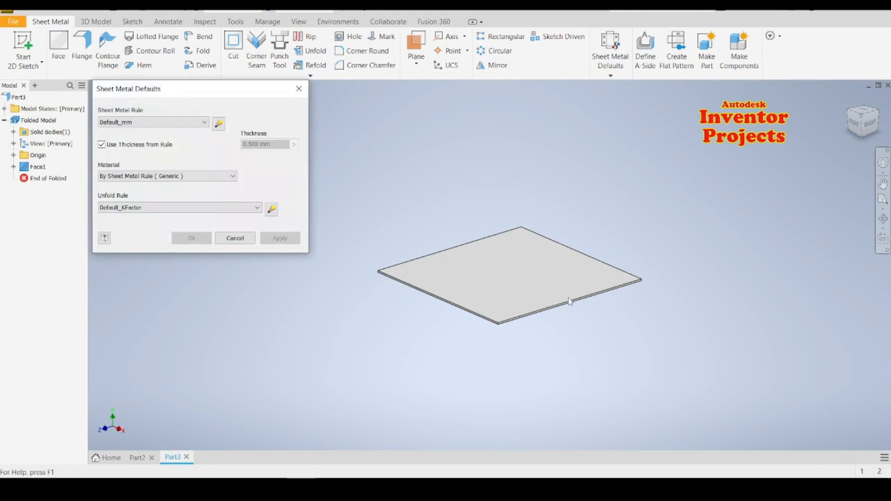
{"action": "left_click", "coordinate": [151, 144]}
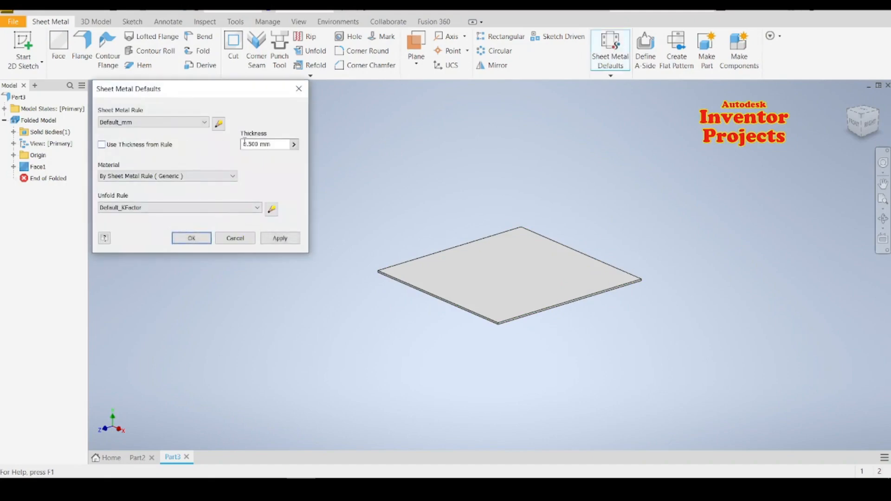
{"action": "left_click", "coordinate": [246, 143]}
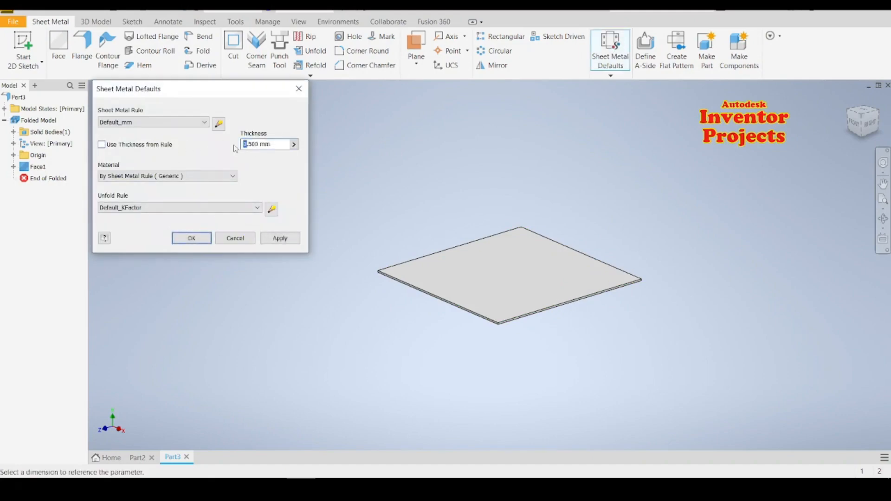
{"action": "type", "text": "2"}
{"action": "left_click", "coordinate": [279, 238]}
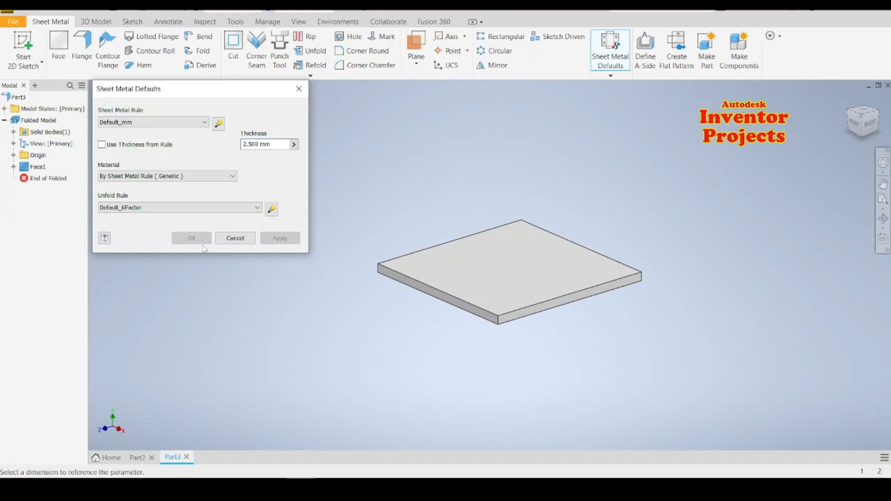
{"action": "left_click", "coordinate": [234, 238]}
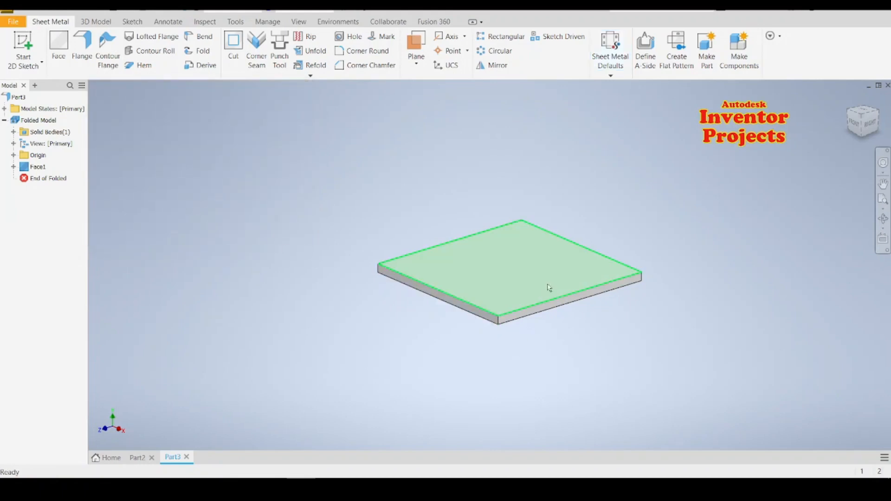
Step: Start a new sketch on the plate's thin side face toward the positive X direction
{"action": "scroll", "coordinate": [573, 303], "scroll_direction": "down", "scroll_amount": 5}
{"action": "left_click", "coordinate": [577, 294]}
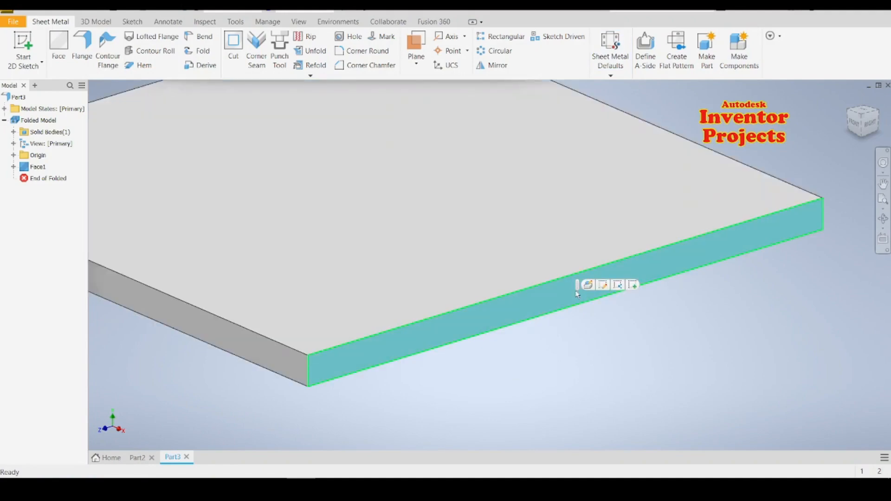
{"action": "left_click", "coordinate": [632, 285]}
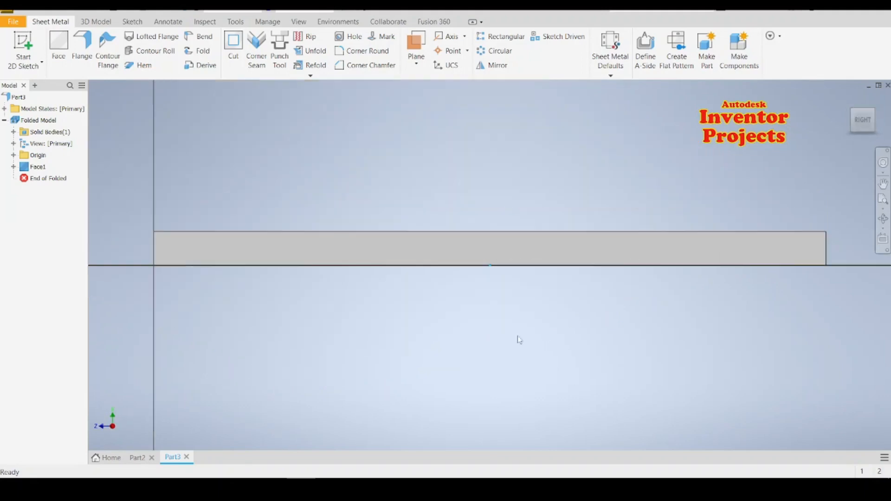
{"action": "scroll", "coordinate": [480, 347], "scroll_direction": "down", "scroll_amount": 3}
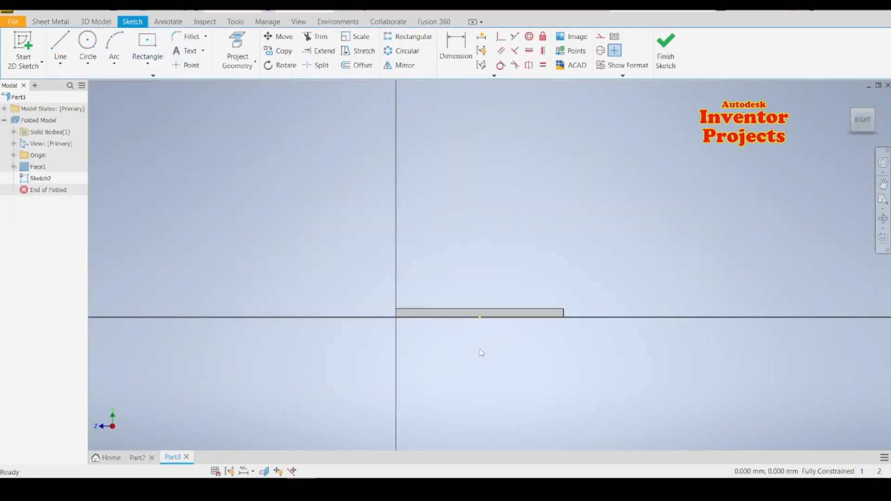
Step: Draw a 25 mm vertical line up from the plate's lower-left corner, followed by a 6 mm segment slanting inward at about 140°
{"action": "left_click", "coordinate": [60, 49]}
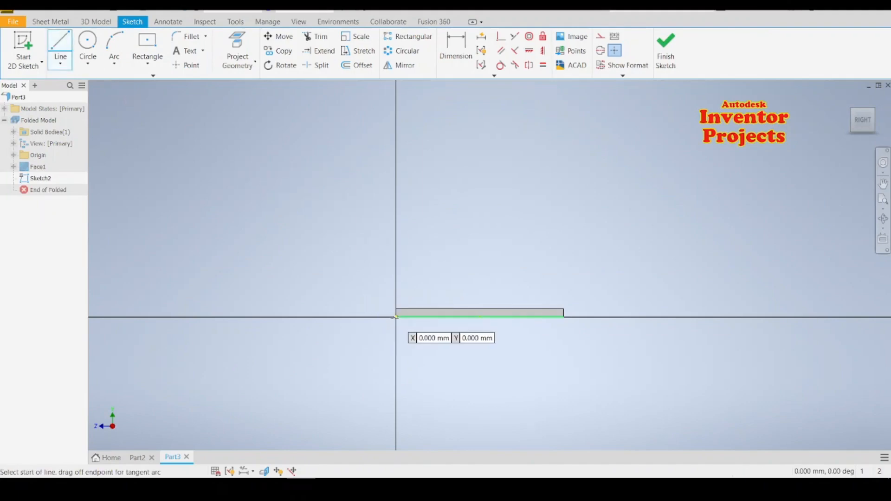
{"action": "left_click", "coordinate": [396, 317]}
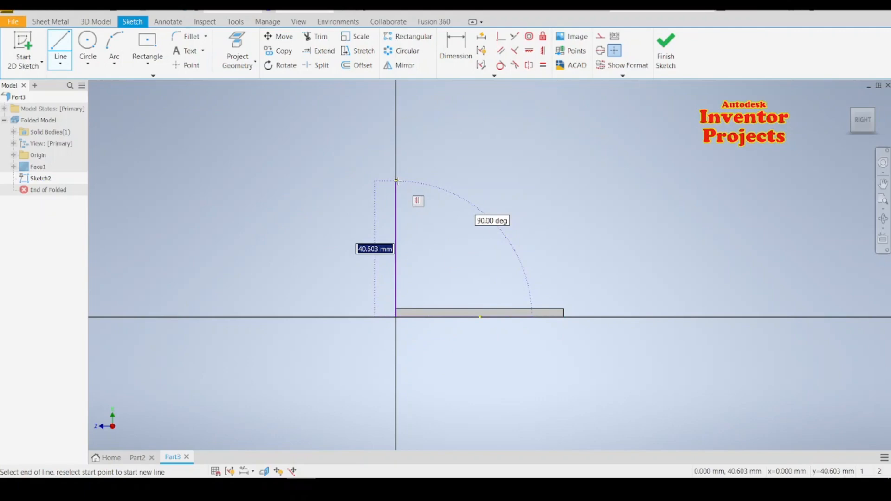
{"action": "type", "text": "25"}
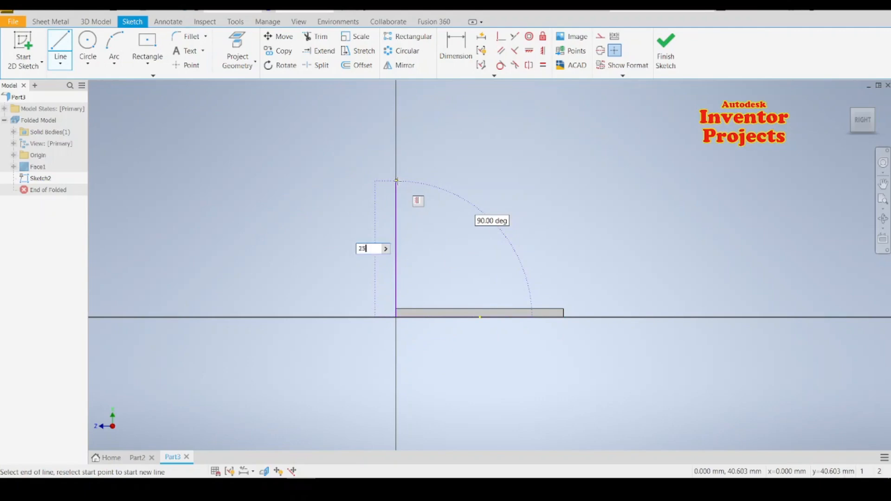
{"action": "key", "text": "Return"}
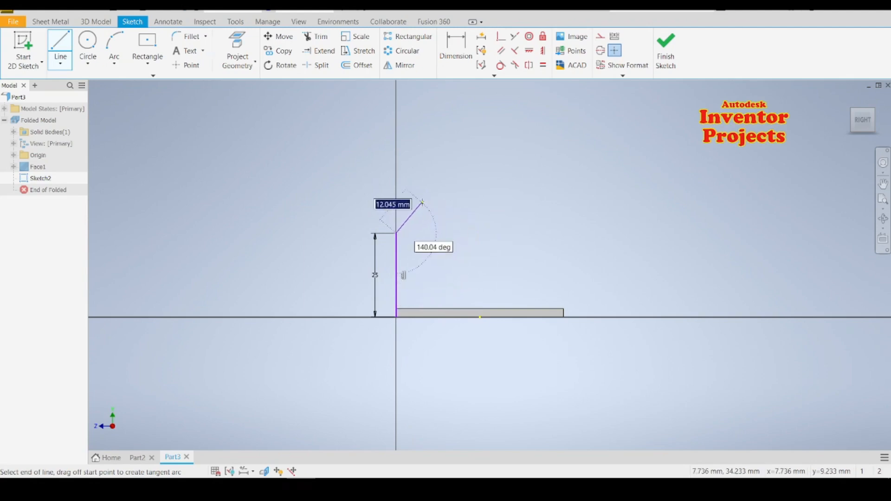
{"action": "type", "text": "6"}
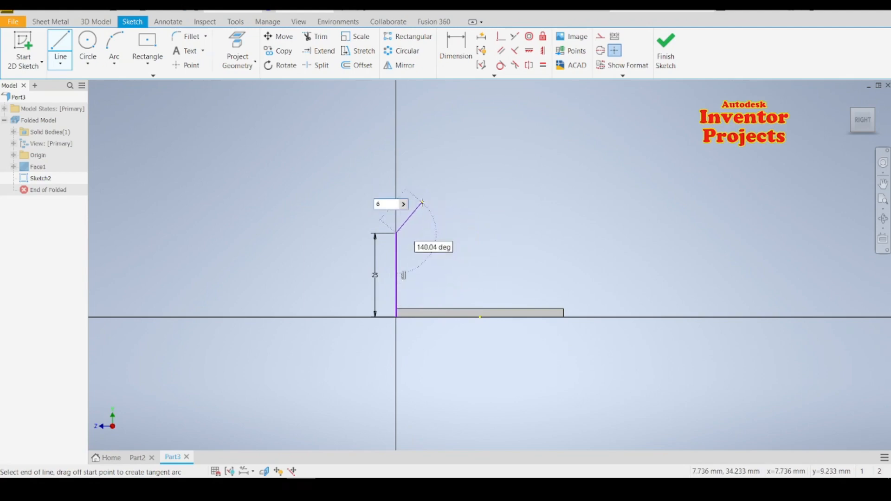
{"action": "key", "text": "Return"}
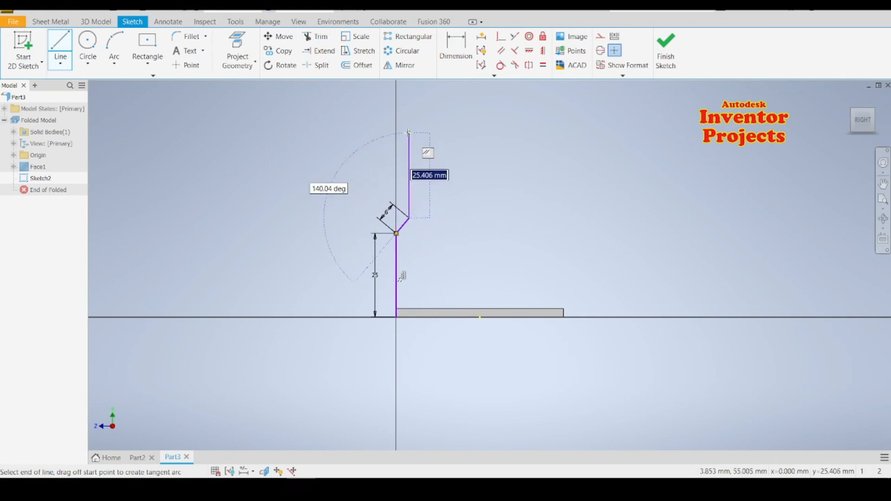
Step: Continue the profile with a 22 mm vertical line and a 21.13 mm line slanting up and outward, perpendicular to the 6 mm segment
{"action": "type", "text": "22"}
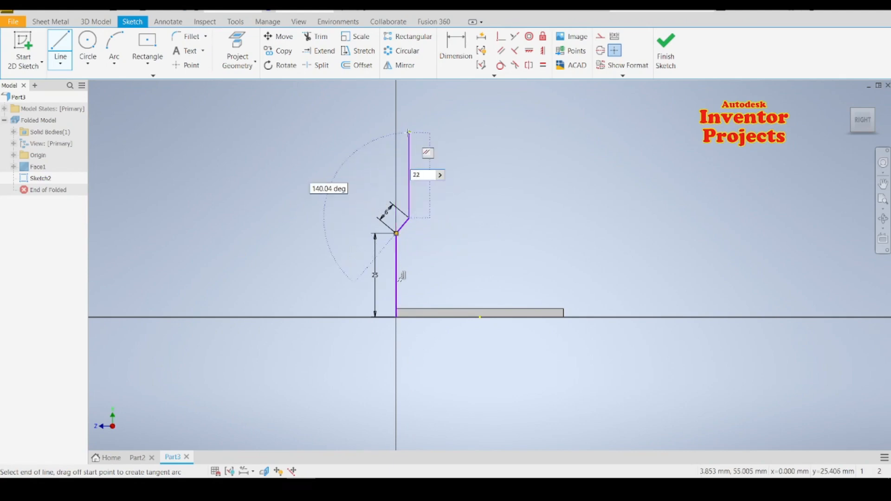
{"action": "key", "text": "Return"}
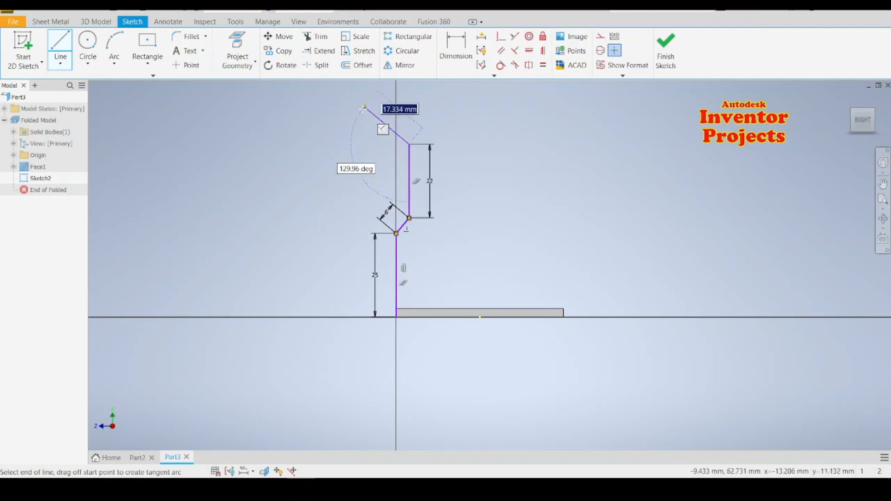
{"action": "type", "text": "21.13"}
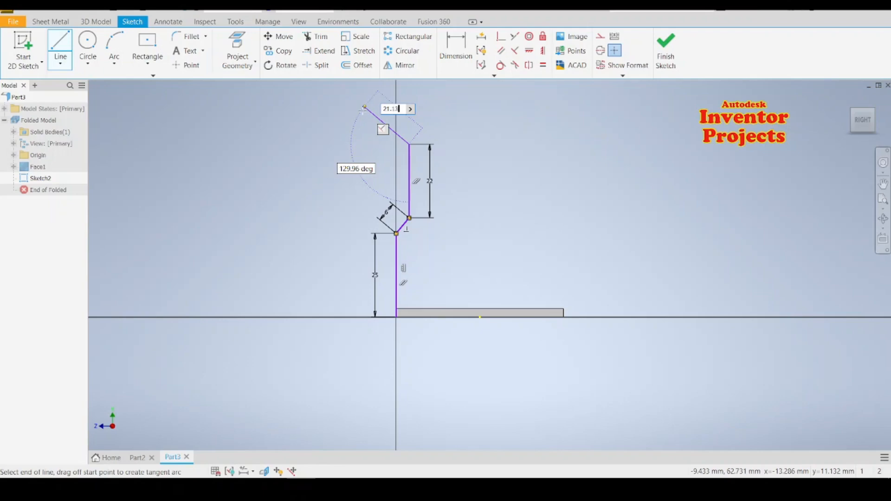
{"action": "key", "text": "Return"}
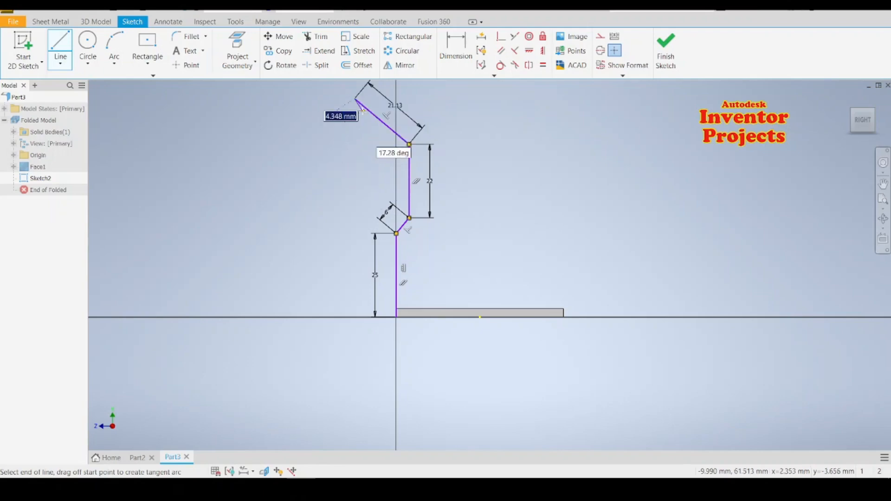
Step: Draw a 25 mm vertical line up from the plate's lower-right corner, followed by a 6 mm segment slanting inward at about 130°
{"action": "key", "text": "Escape"}
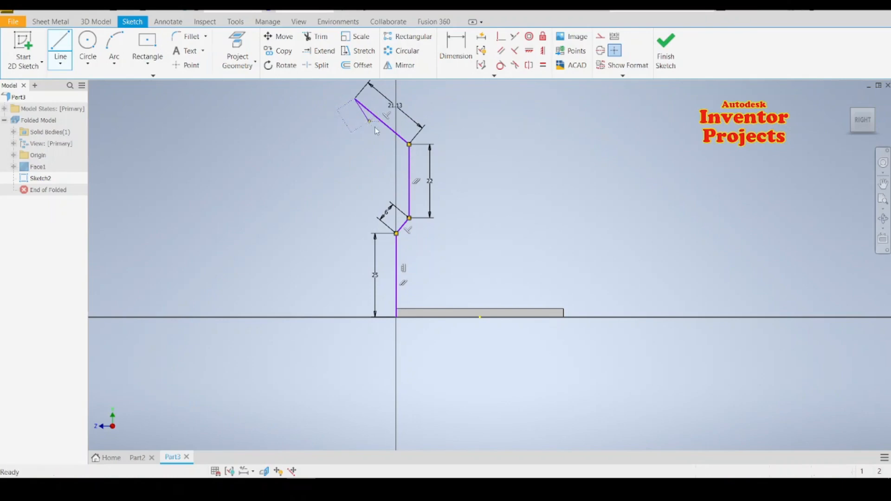
{"action": "key", "text": "Escape"}
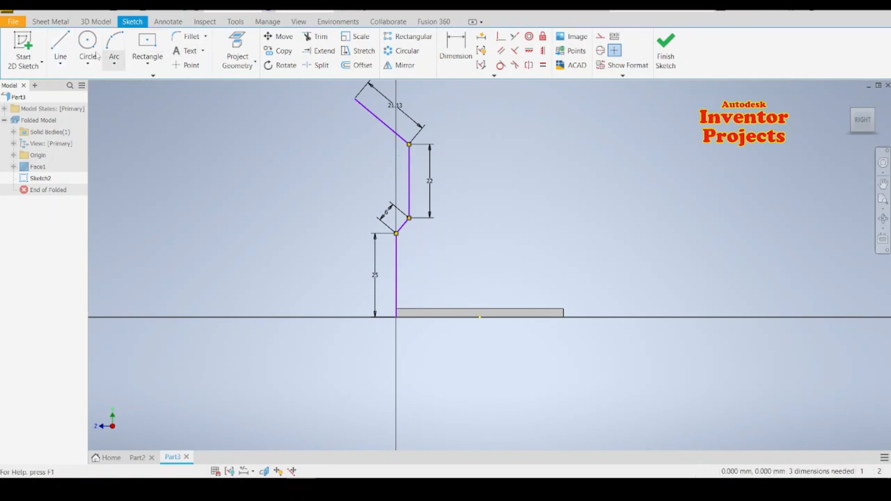
{"action": "left_click", "coordinate": [61, 47]}
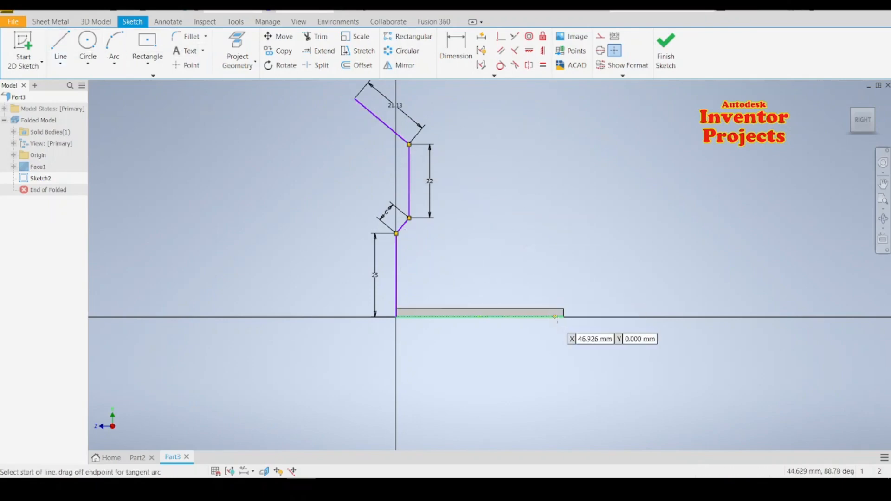
{"action": "left_click", "coordinate": [562, 317]}
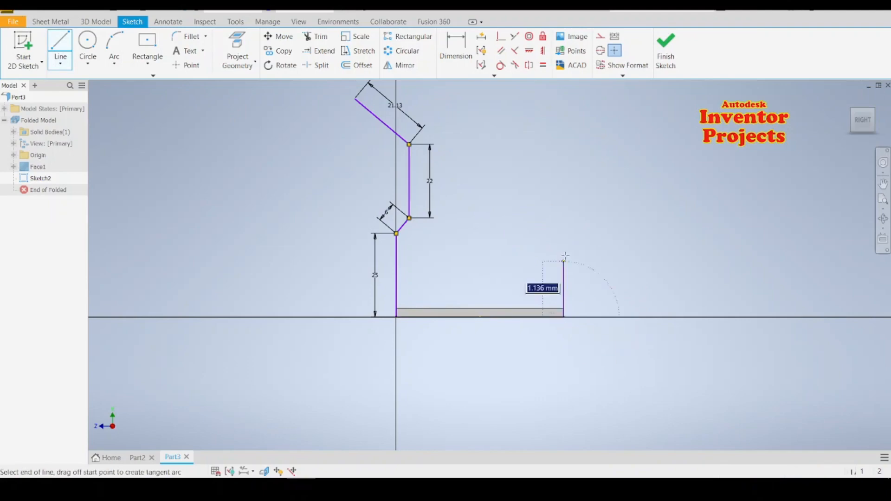
{"action": "type", "text": "2"}
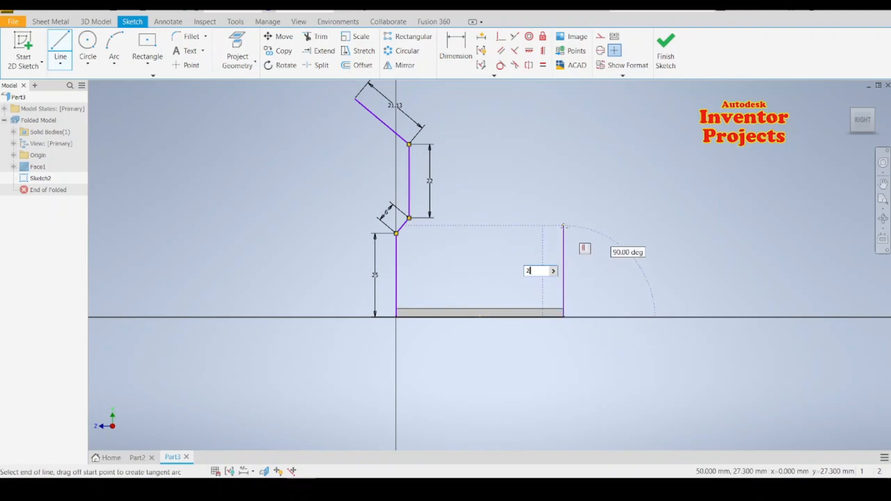
{"action": "type", "text": "5"}
{"action": "key", "text": "Return"}
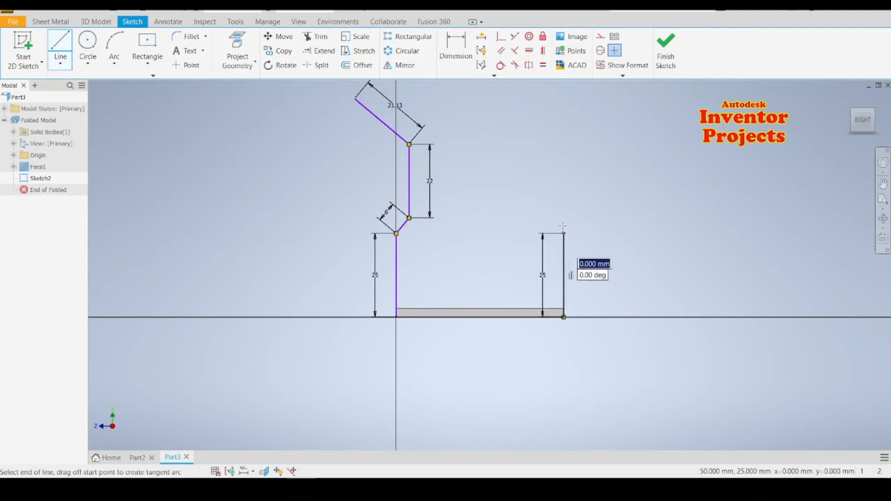
{"action": "type", "text": "6"}
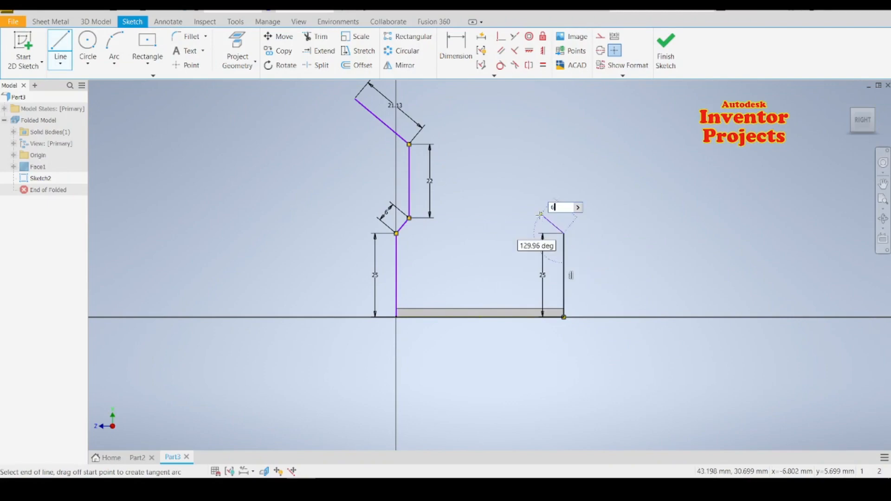
{"action": "key", "text": "Return"}
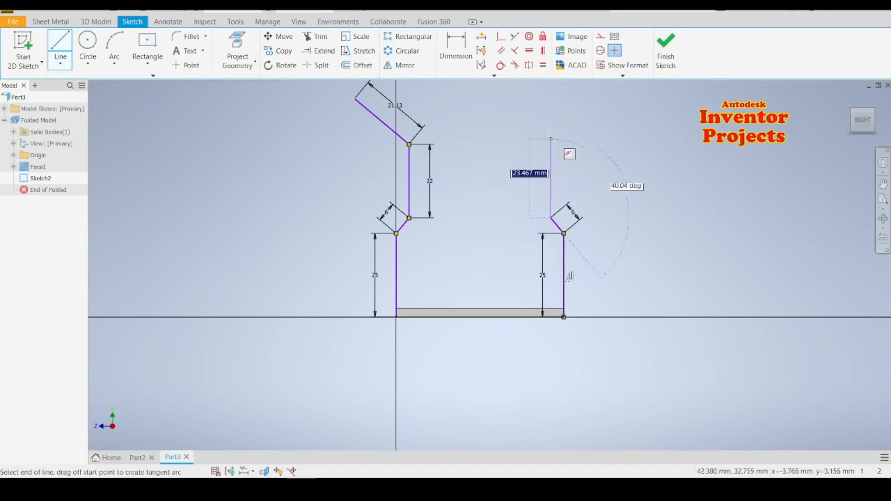
Step: Continue the right profile with a 20 mm vertical line and a 45 mm line slanting up and inward at about 130° to it
{"action": "type", "text": "20"}
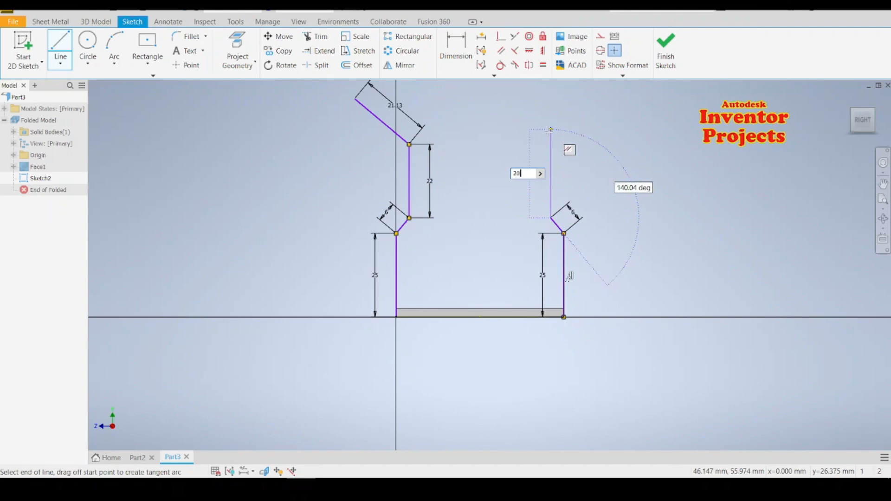
{"action": "key", "text": "Return"}
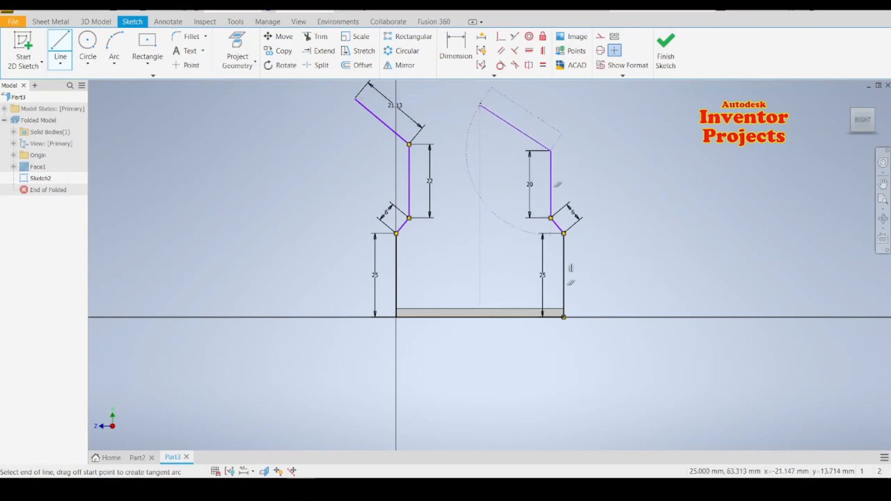
{"action": "key", "text": "F2"}
{"action": "left_click_drag", "start_coordinate": [472, 177], "coordinate": [464, 250]}
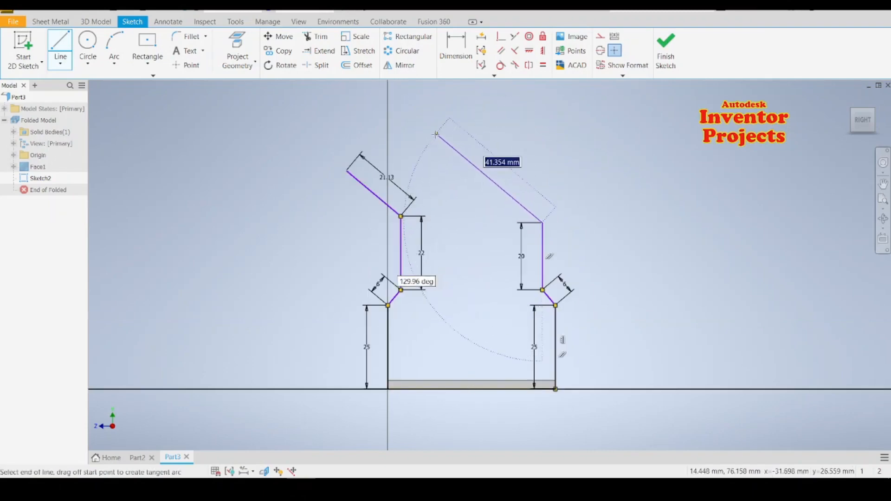
{"action": "type", "text": "45"}
{"action": "key", "text": "Return"}
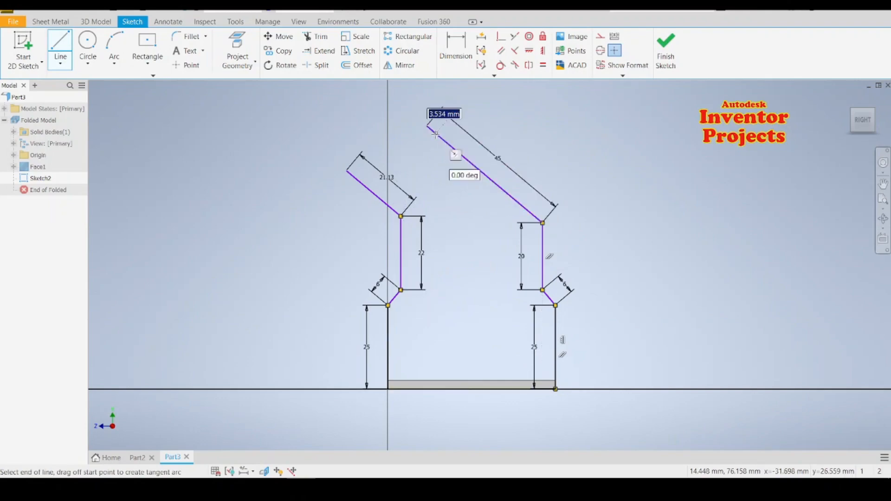
Step: Close the profile's top with a three-point arc of about 14 mm radius joining the ends of the 45 mm and 21.13 mm lines
{"action": "left_click", "coordinate": [113, 50]}
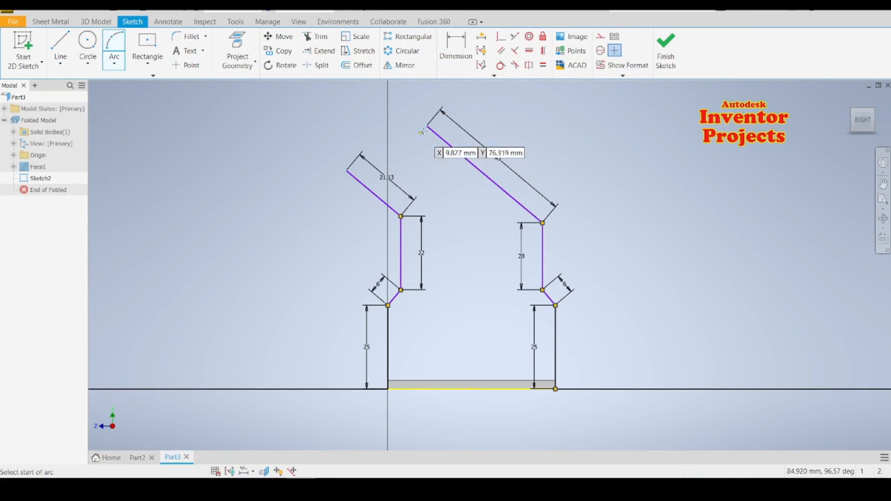
{"action": "left_click", "coordinate": [427, 125]}
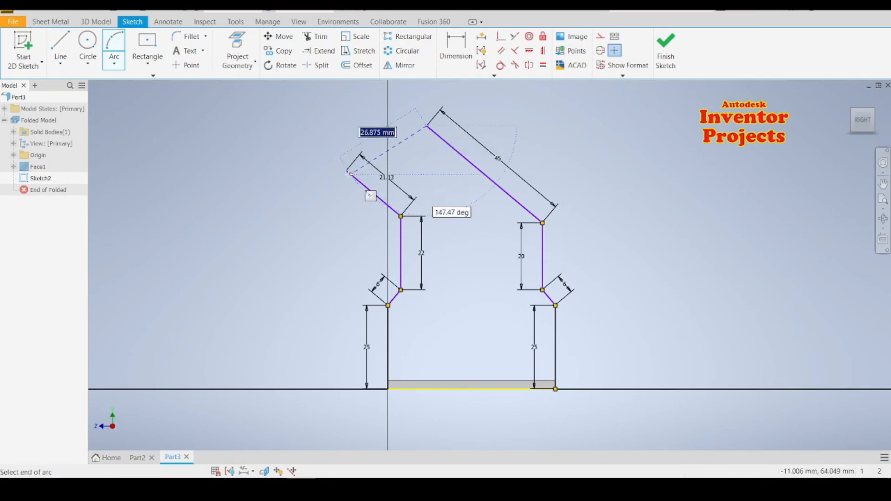
{"action": "left_click", "coordinate": [346, 170]}
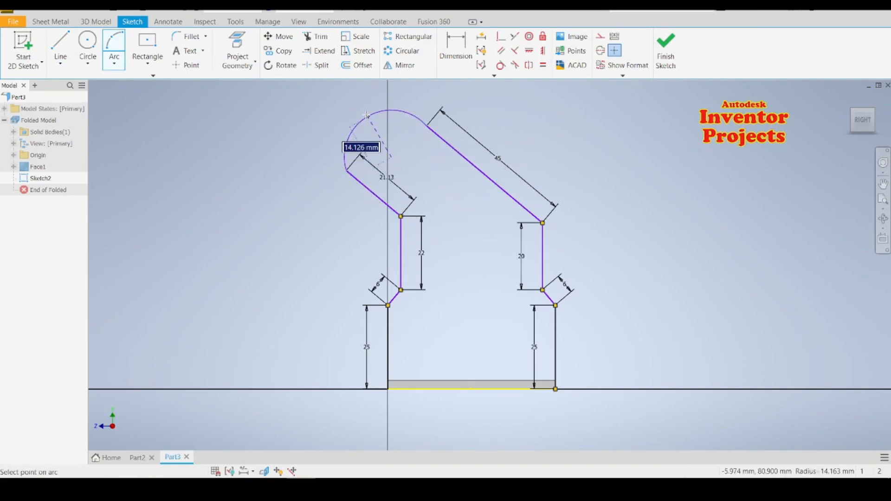
{"action": "left_click", "coordinate": [358, 116]}
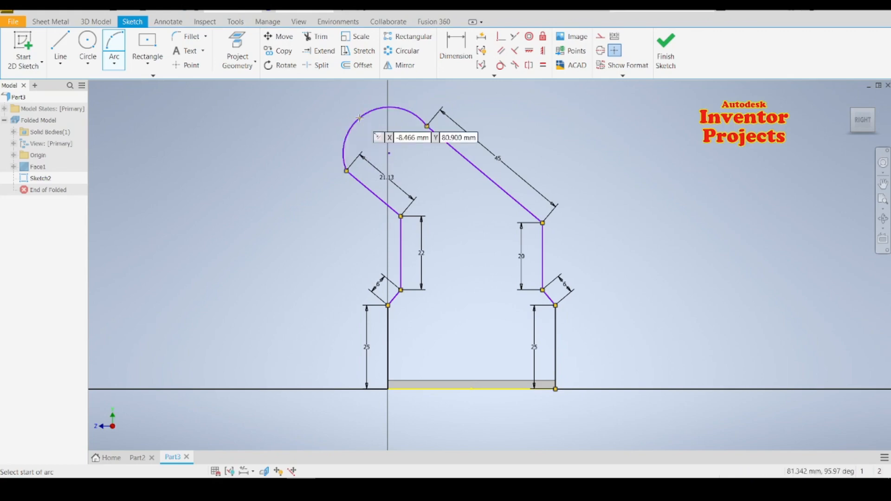
{"action": "key", "text": "Escape"}
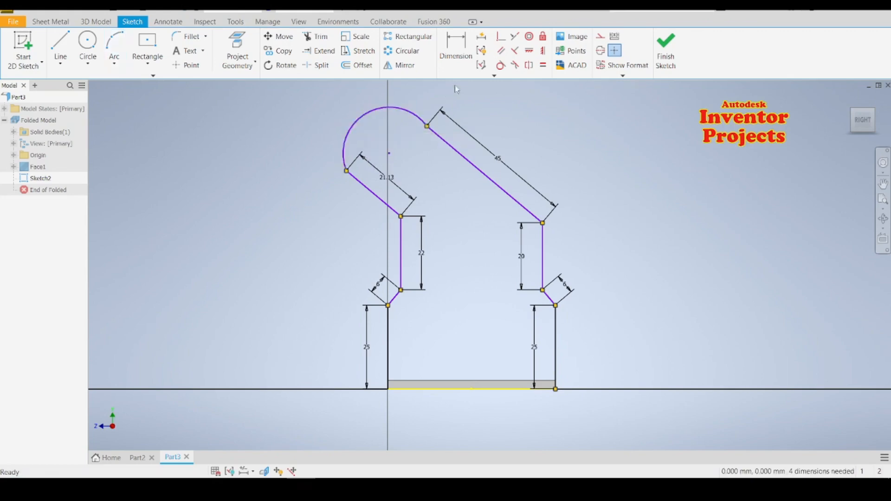
Step: Make the top arc tangent to both the 45 mm line and the 21.13 mm line
{"action": "left_click", "coordinate": [500, 65]}
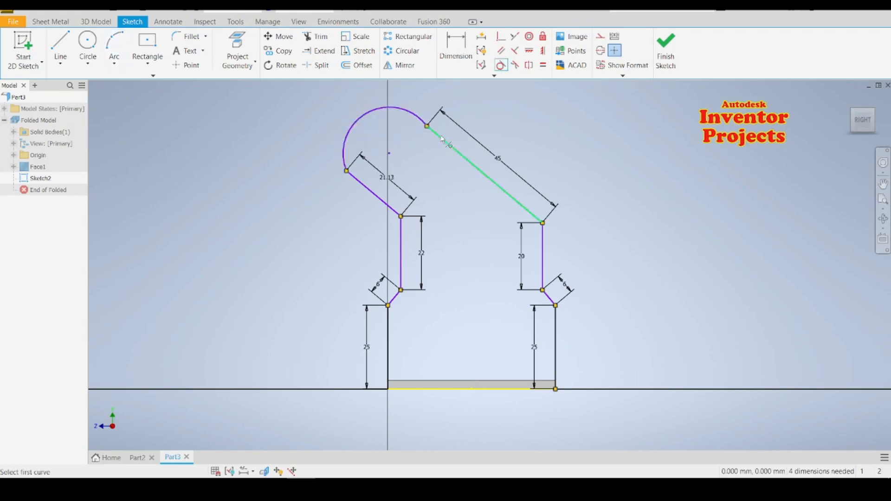
{"action": "left_click", "coordinate": [441, 138]}
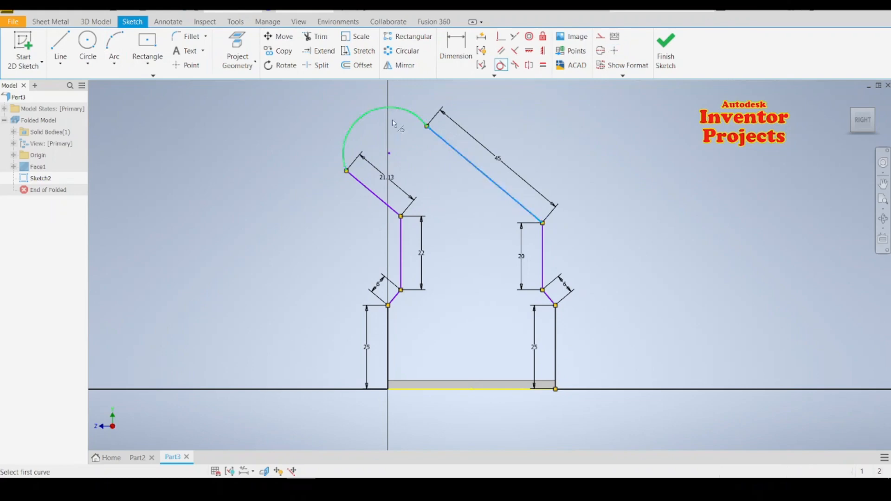
{"action": "left_click", "coordinate": [392, 123]}
{"action": "left_click", "coordinate": [358, 180]}
{"action": "left_click", "coordinate": [349, 158]}
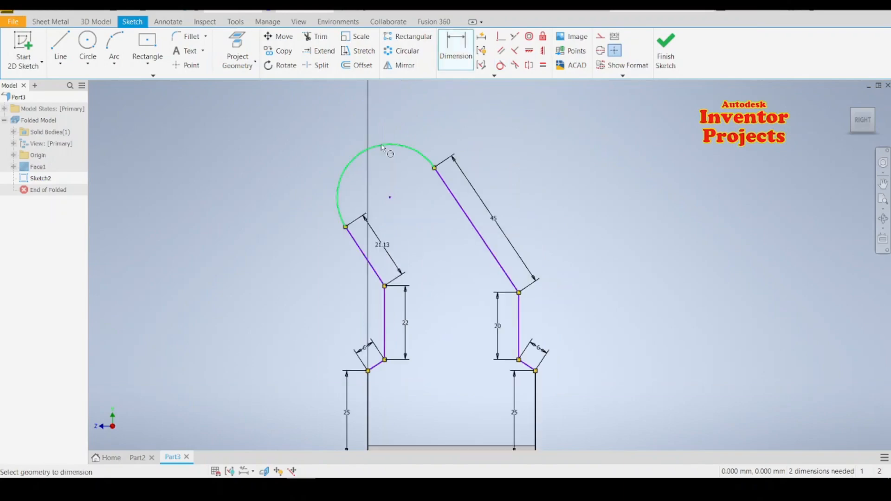
Step: Dimension the top arc with a radius of 10 mm
{"action": "left_click", "coordinate": [382, 148]}
{"action": "left_click", "coordinate": [414, 120]}
{"action": "type", "text": "1"}
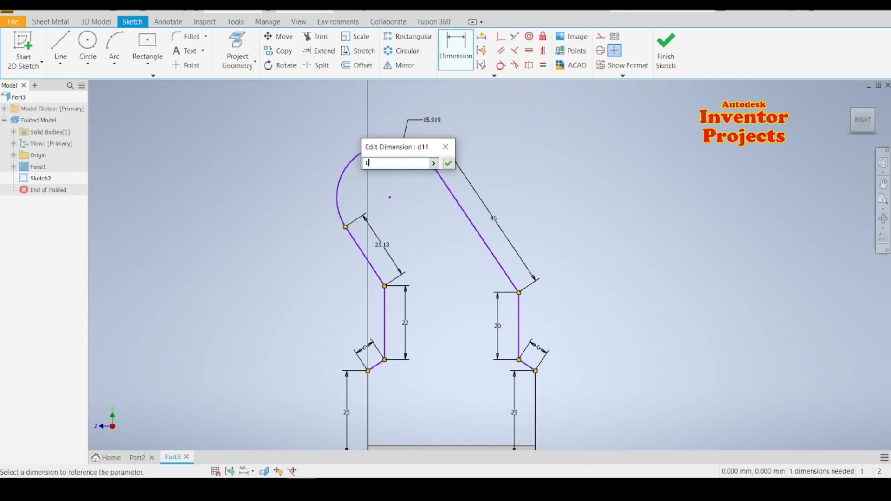
{"action": "type", "text": "0"}
{"action": "key", "text": "Return"}
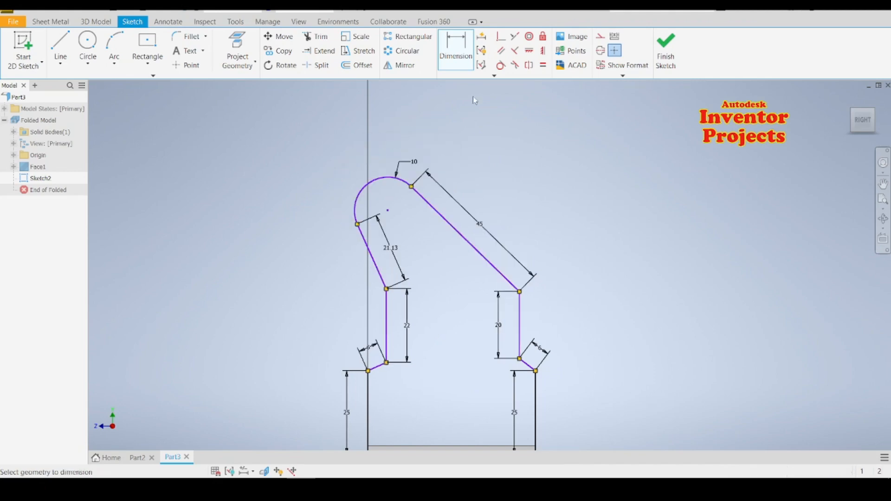
Step: Dimension the angle between the left 6 mm segment and the 22 mm vertical line, and try to set it to 30°
{"action": "scroll", "coordinate": [474, 112], "scroll_direction": "down", "scroll_amount": 2}
{"action": "scroll", "coordinate": [475, 112], "scroll_direction": "up", "scroll_amount": 3}
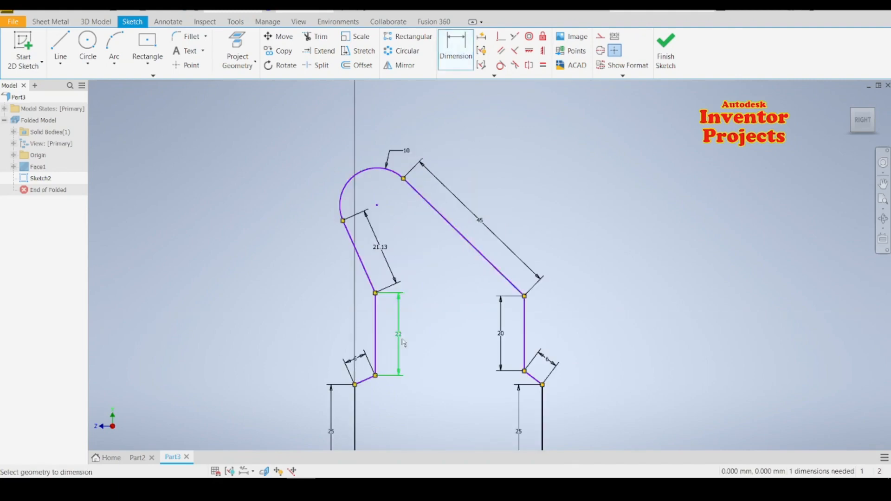
{"action": "scroll", "coordinate": [370, 382], "scroll_direction": "down", "scroll_amount": 2}
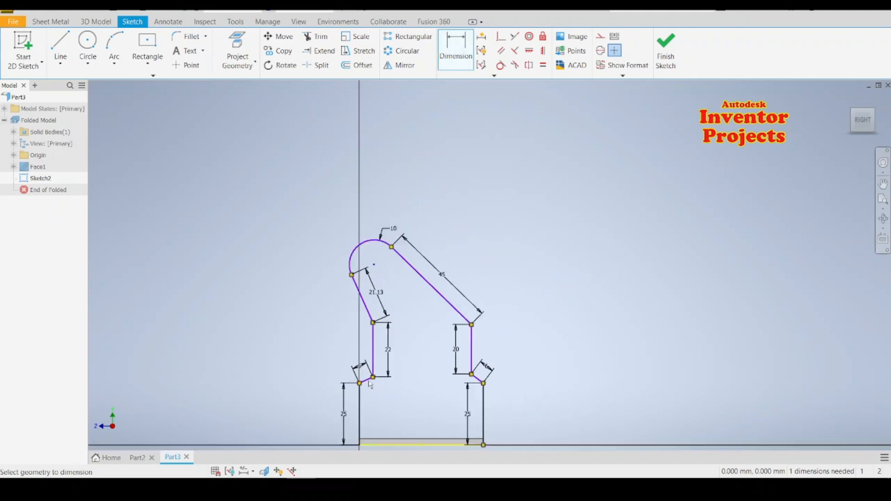
{"action": "scroll", "coordinate": [370, 382], "scroll_direction": "up", "scroll_amount": 6}
{"action": "left_click", "coordinate": [371, 374]}
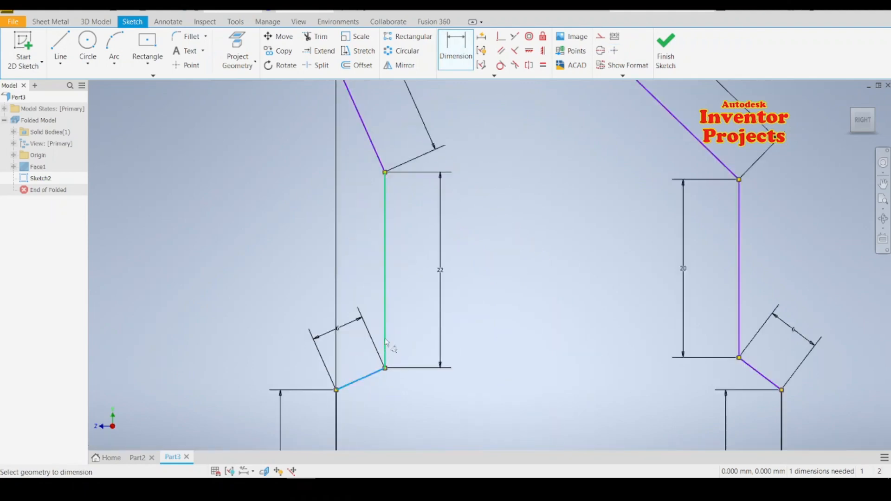
{"action": "left_click", "coordinate": [385, 343]}
{"action": "left_click", "coordinate": [403, 339]}
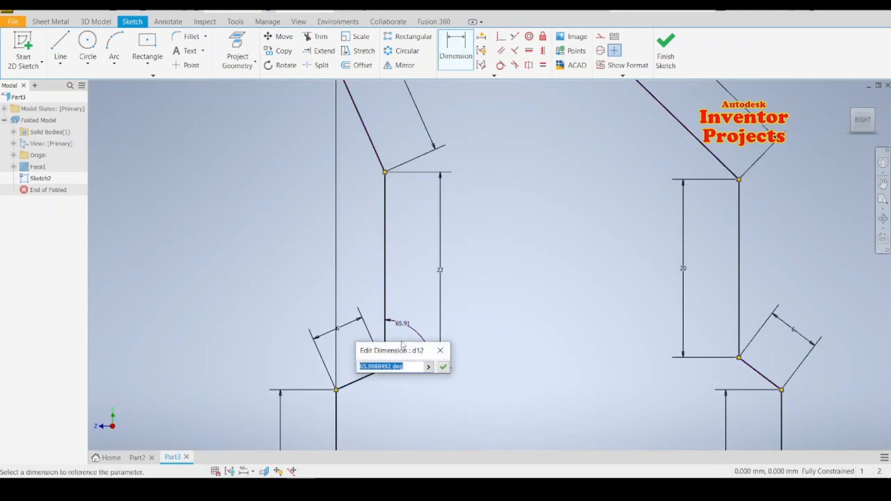
{"action": "type", "text": "45"}
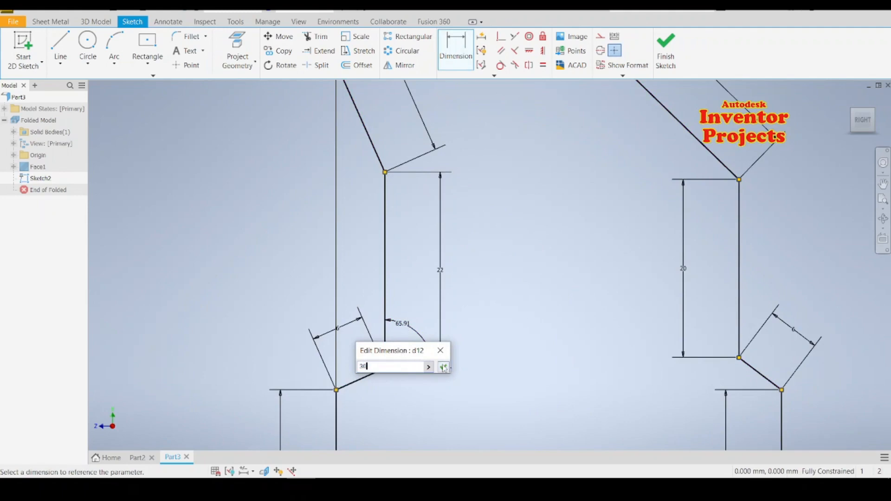
{"action": "left_click", "coordinate": [443, 367]}
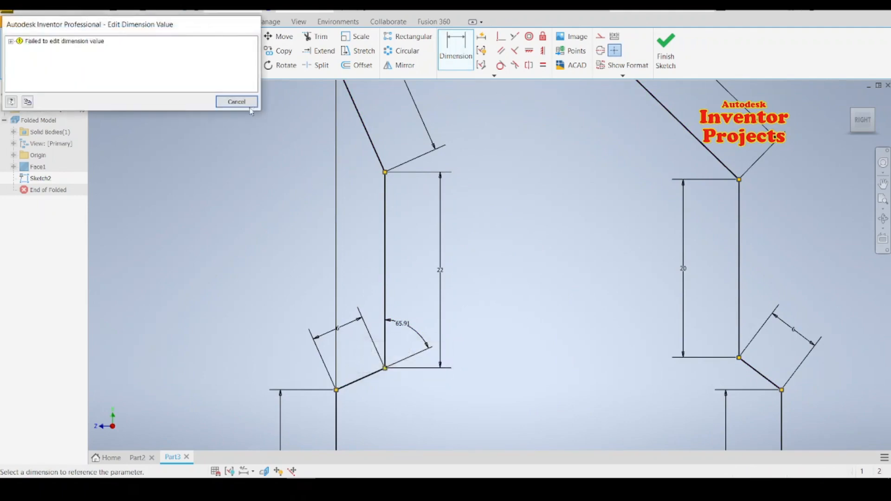
{"action": "left_click", "coordinate": [249, 104]}
{"action": "scroll", "coordinate": [373, 234], "scroll_direction": "down", "scroll_amount": 3}
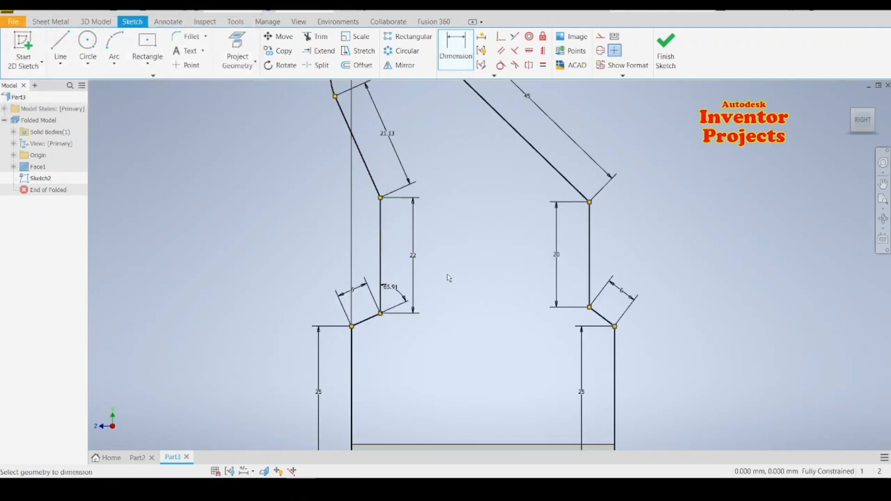
{"action": "middle_click_drag", "start_coordinate": [448, 278], "coordinate": [403, 315]}
{"action": "scroll", "coordinate": [394, 324], "scroll_direction": "down", "scroll_amount": 1}
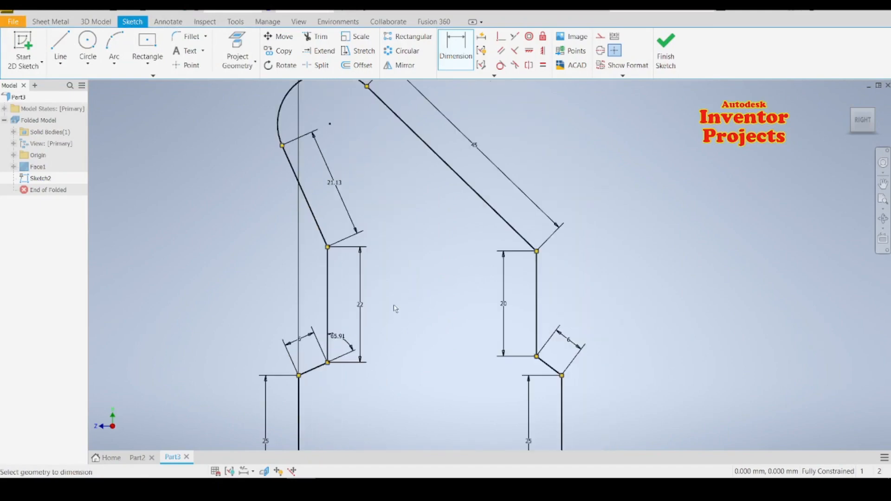
{"action": "scroll", "coordinate": [397, 307], "scroll_direction": "down", "scroll_amount": 2}
{"action": "middle_click_drag", "start_coordinate": [406, 298], "coordinate": [393, 261]}
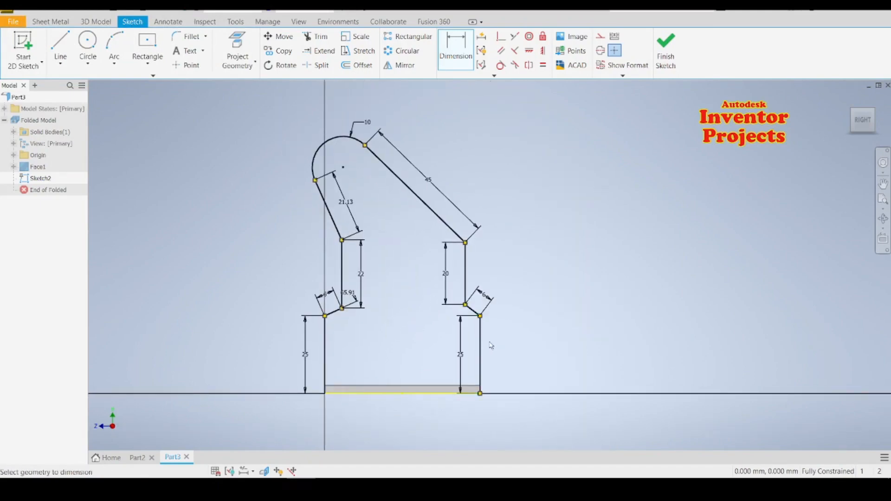
{"action": "scroll", "coordinate": [475, 313], "scroll_direction": "up", "scroll_amount": 2}
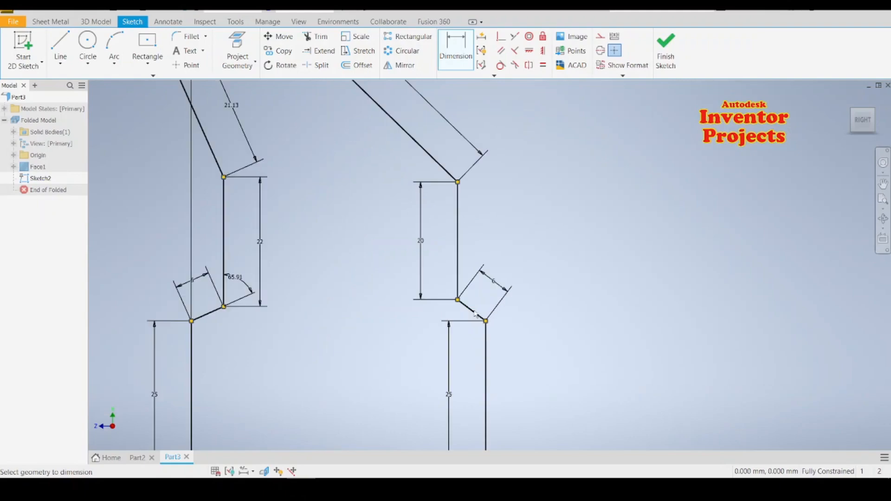
{"action": "left_click", "coordinate": [475, 312]}
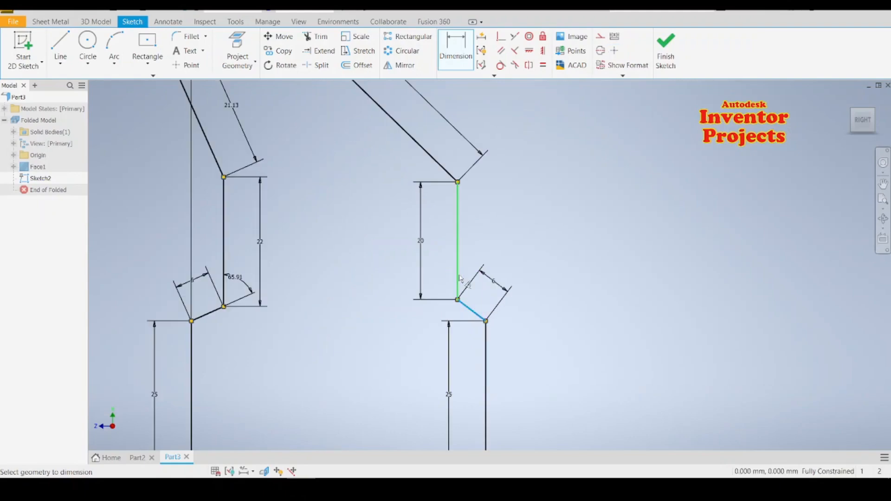
{"action": "left_click", "coordinate": [464, 271]}
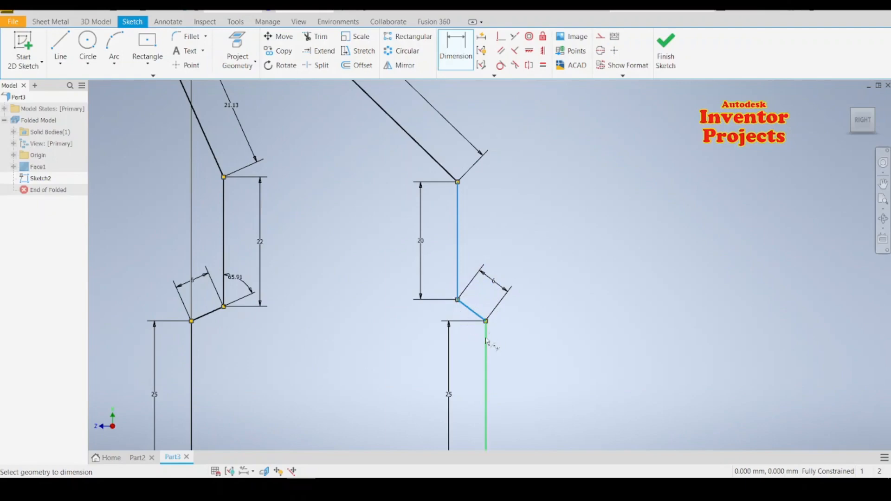
{"action": "key", "text": "Escape"}
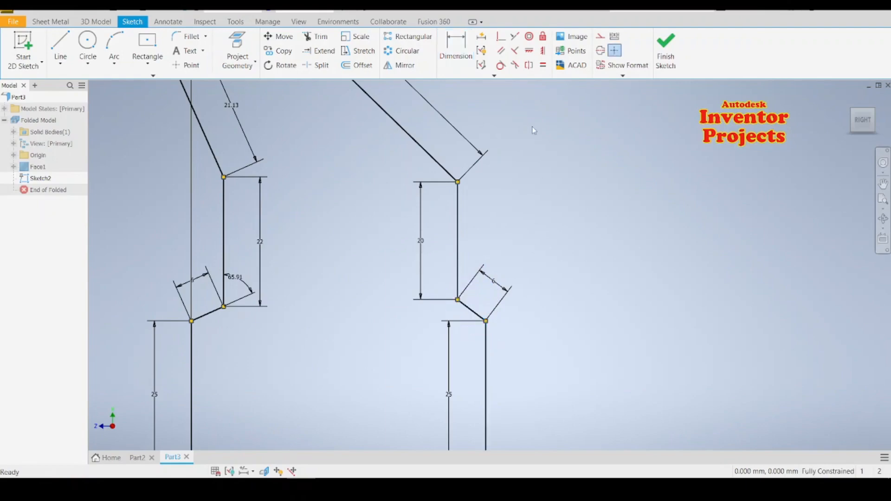
Step: Add a driven angle dimension between the right 6 mm segment and the 25 mm vertical line below it
{"action": "left_click", "coordinate": [455, 52]}
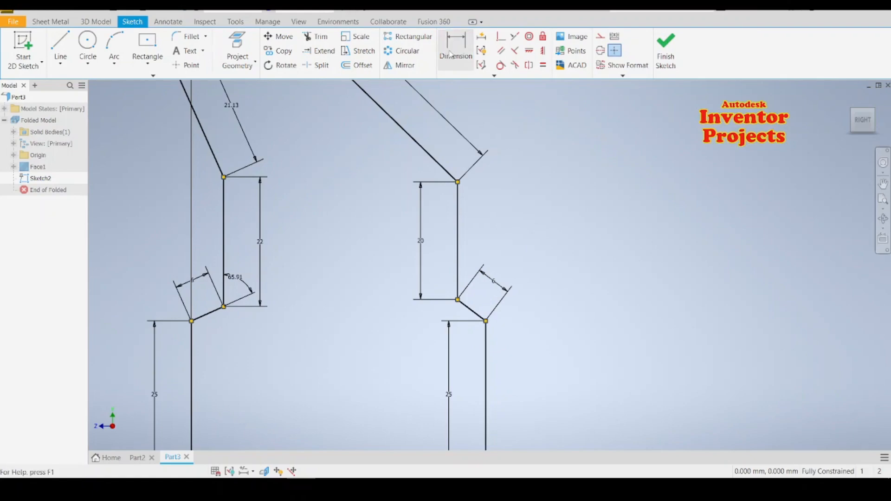
{"action": "left_click", "coordinate": [486, 358]}
{"action": "left_click", "coordinate": [471, 310]}
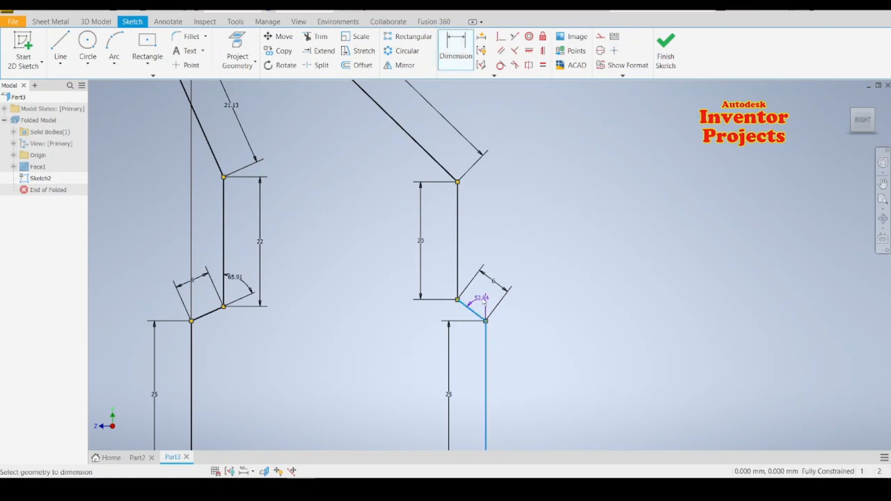
{"action": "left_click", "coordinate": [474, 300]}
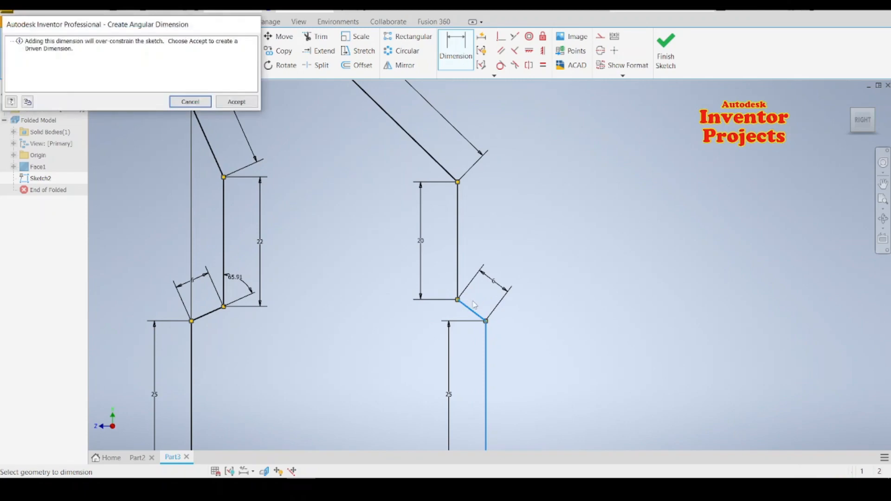
{"action": "left_click", "coordinate": [250, 102]}
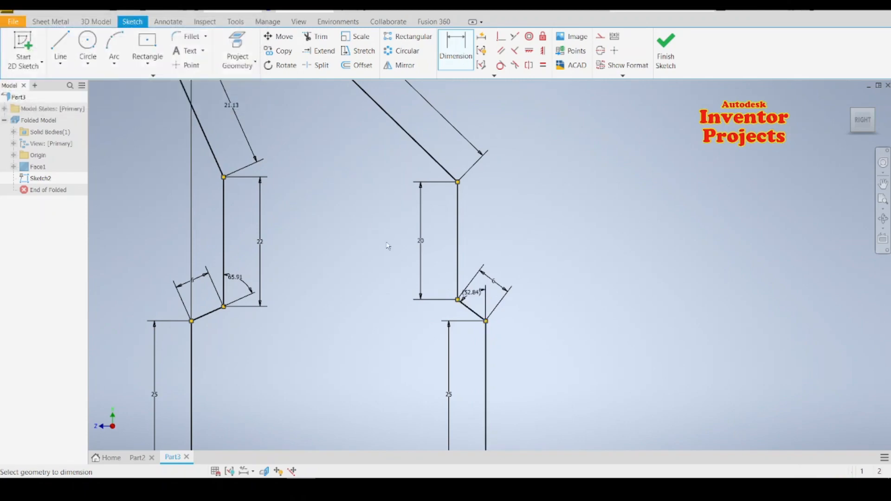
{"action": "scroll", "coordinate": [522, 384], "scroll_direction": "up", "scroll_amount": 3}
{"action": "scroll", "coordinate": [521, 384], "scroll_direction": "down", "scroll_amount": 5}
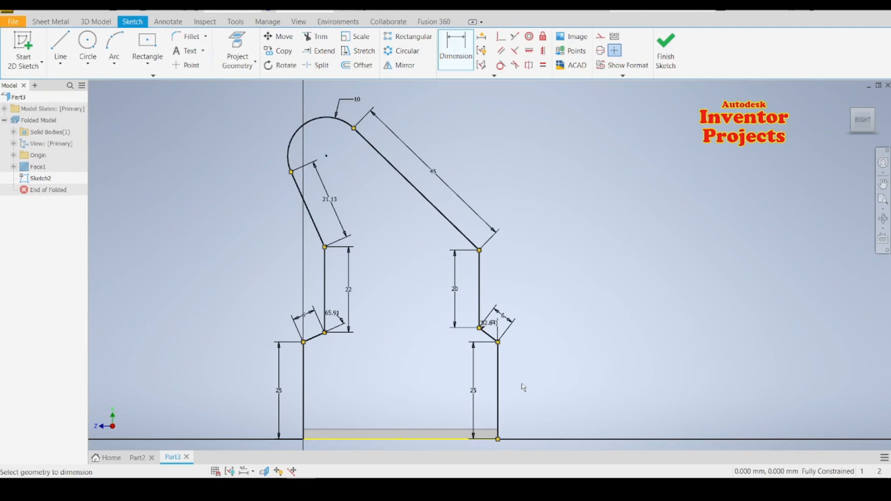
{"action": "middle_click_drag", "start_coordinate": [547, 288], "coordinate": [554, 272]}
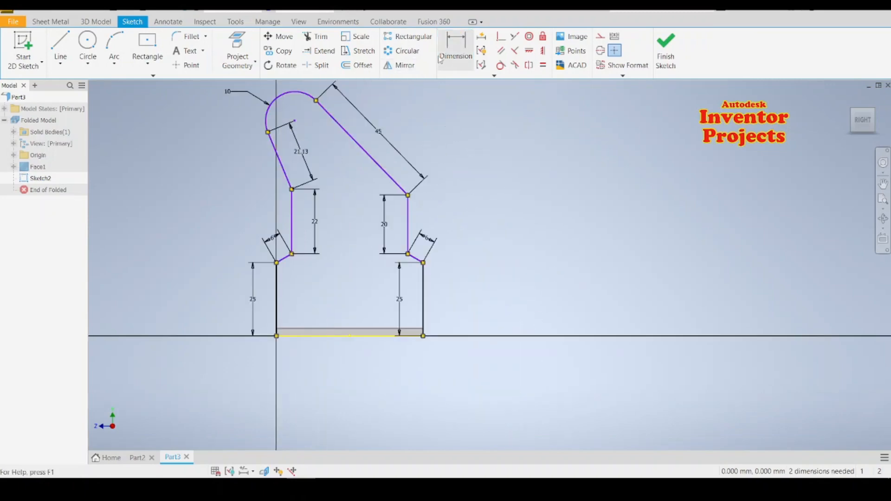
Step: Dimension the angle between the right 6 mm segment and the adjoining 25 mm vertical line as 30°
{"action": "left_click", "coordinate": [450, 47]}
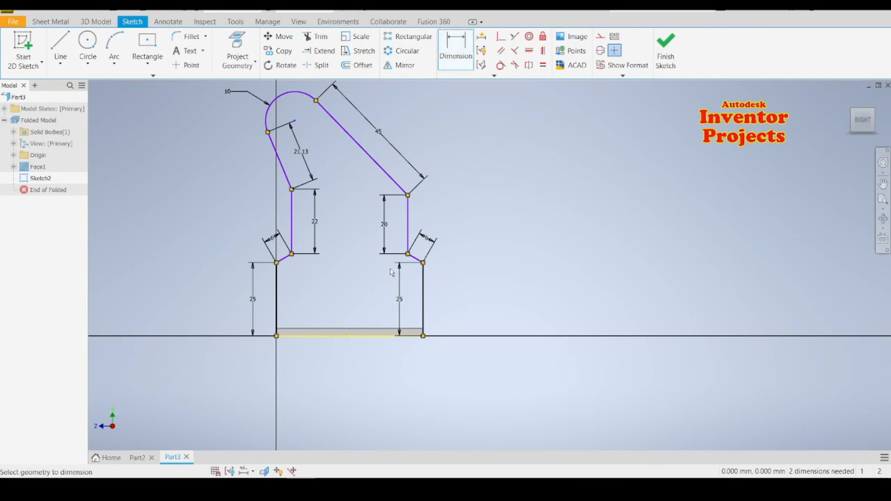
{"action": "scroll", "coordinate": [390, 269], "scroll_direction": "up", "scroll_amount": 3}
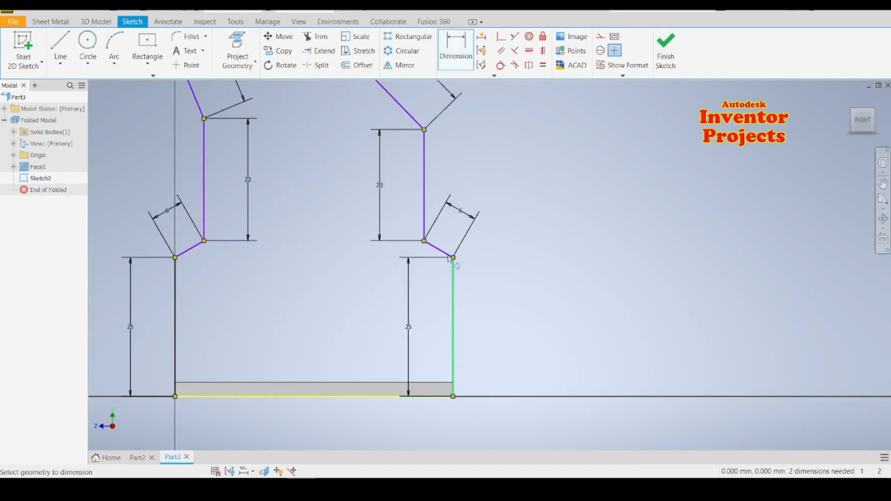
{"action": "left_click", "coordinate": [454, 277]}
{"action": "left_click", "coordinate": [447, 255]}
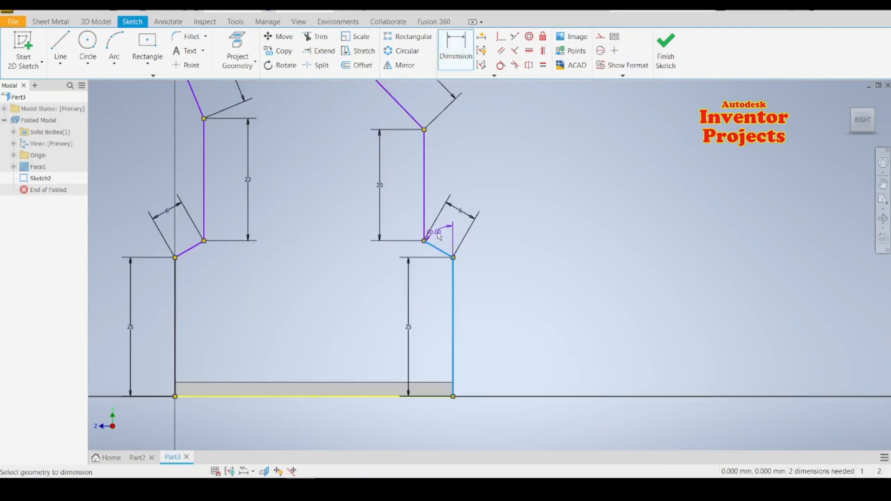
{"action": "left_click", "coordinate": [441, 236]}
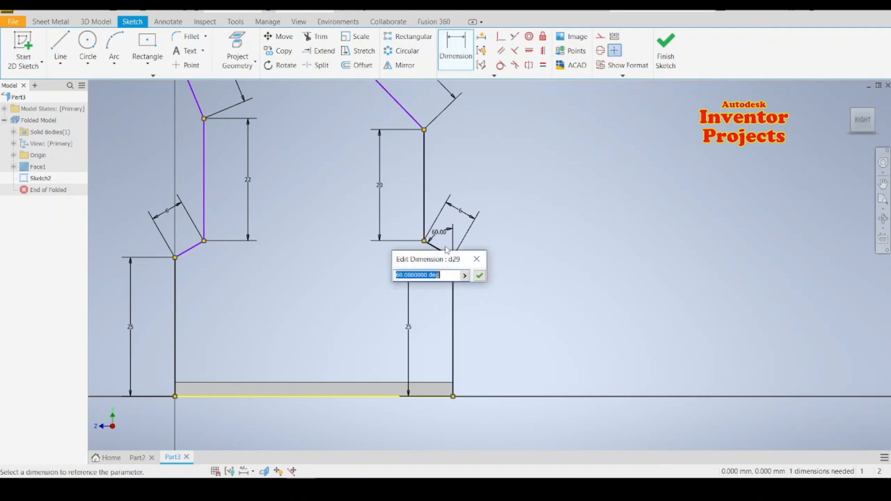
{"action": "type", "text": "3"}
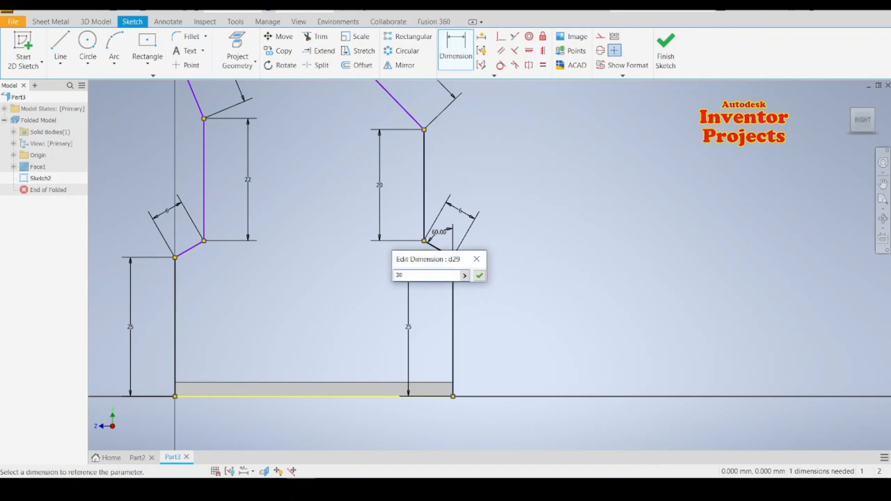
{"action": "type", "text": "0"}
{"action": "left_click", "coordinate": [479, 276]}
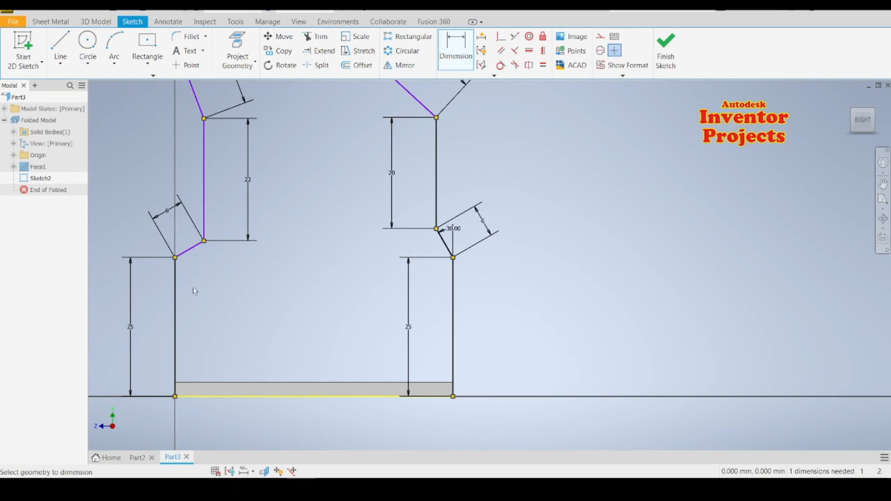
Step: Dimension the angle between the left 6 mm segment and the 22 mm vertical line as 30°
{"action": "left_click", "coordinate": [194, 249]}
{"action": "left_click", "coordinate": [204, 232]}
{"action": "left_click", "coordinate": [218, 216]}
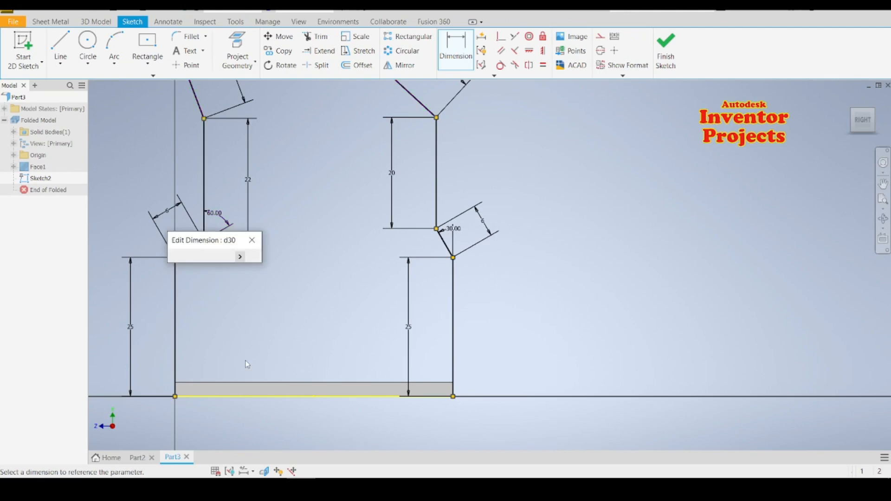
{"action": "type", "text": "30"}
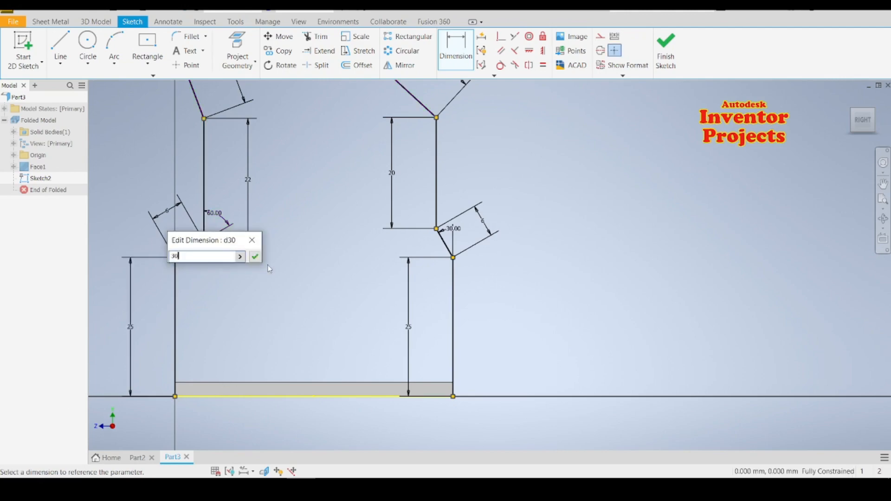
{"action": "left_click", "coordinate": [254, 258]}
Step: Add a driven vertical dimension from the profile's base line to the top arc's center point
{"action": "scroll", "coordinate": [330, 324], "scroll_direction": "down", "scroll_amount": 5}
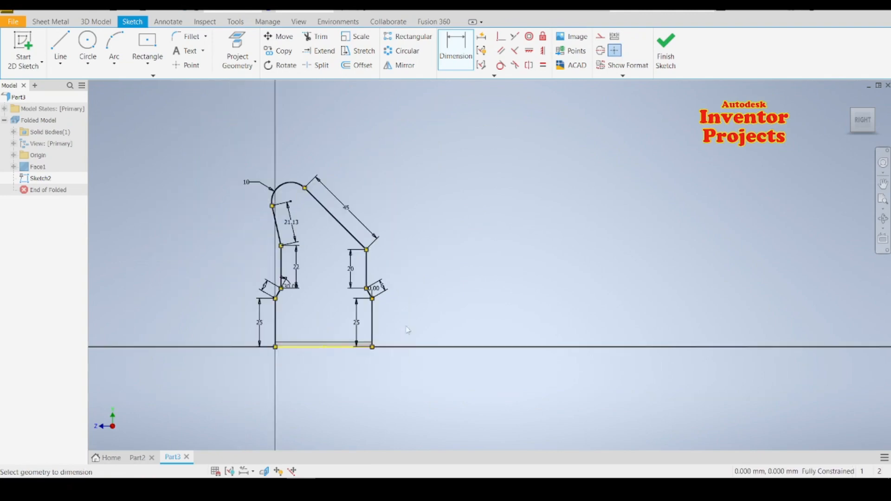
{"action": "scroll", "coordinate": [315, 298], "scroll_direction": "up", "scroll_amount": 3}
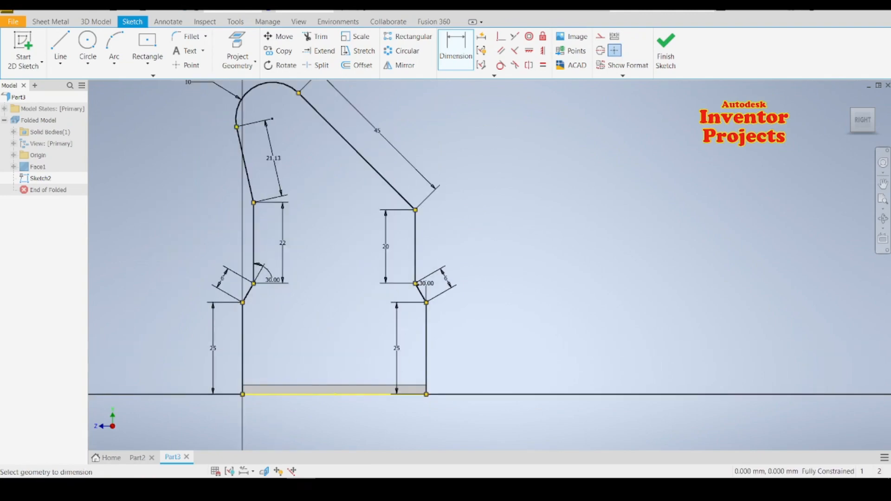
{"action": "middle_click_drag", "start_coordinate": [316, 297], "coordinate": [317, 296]}
{"action": "middle_click_drag", "start_coordinate": [170, 248], "coordinate": [259, 274]}
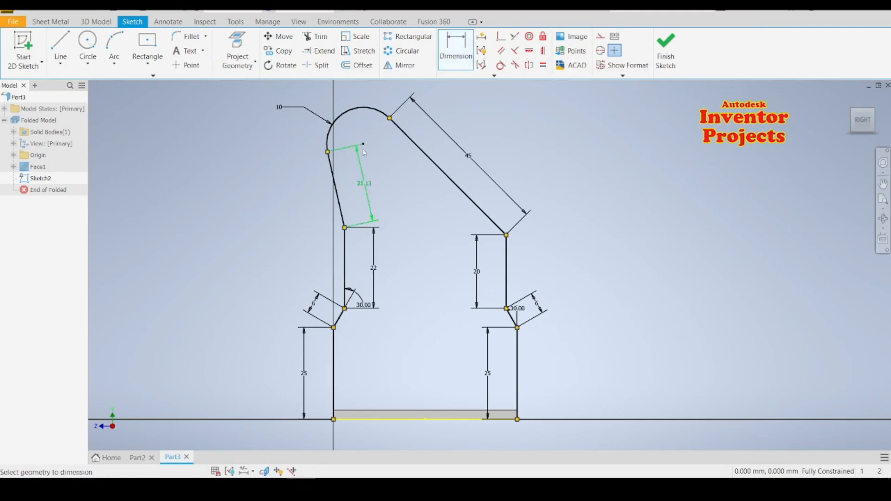
{"action": "left_click", "coordinate": [413, 420]}
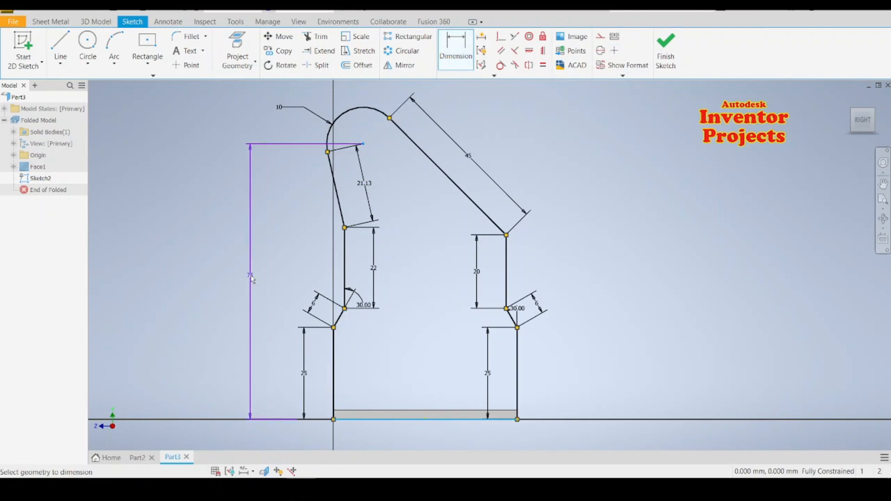
{"action": "left_click", "coordinate": [253, 283]}
{"action": "left_click", "coordinate": [236, 102]}
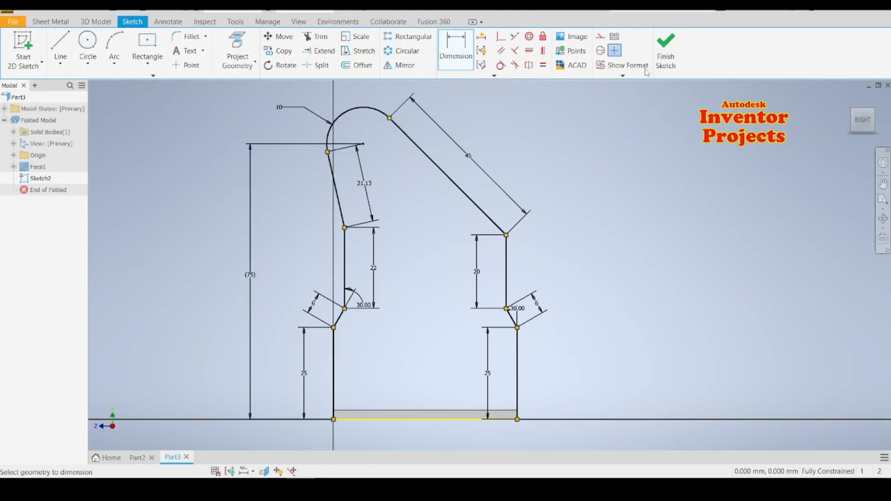
Step: Finish the sketch and create a sheet metal face from the side wall profile, bent to the base plate with the default BendRadius
{"action": "left_click", "coordinate": [665, 54]}
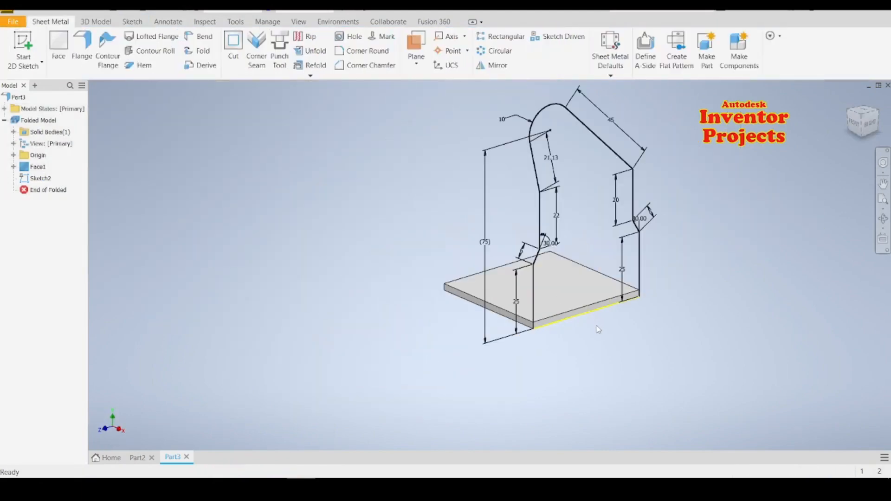
{"action": "middle_click_drag", "start_coordinate": [434, 298], "coordinate": [385, 317]}
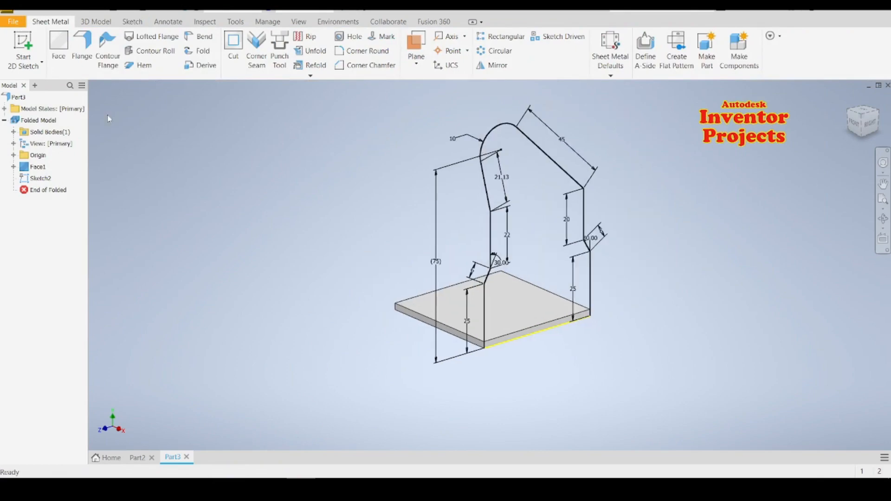
{"action": "left_click", "coordinate": [59, 44]}
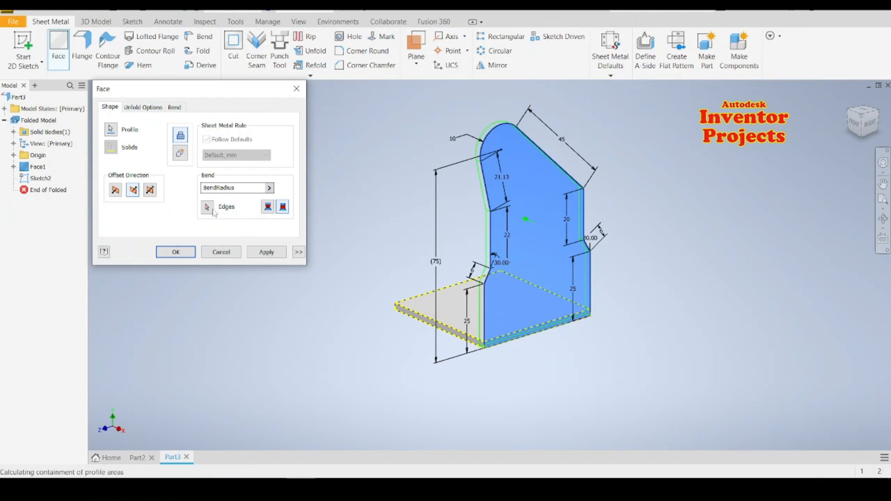
{"action": "left_click", "coordinate": [183, 252]}
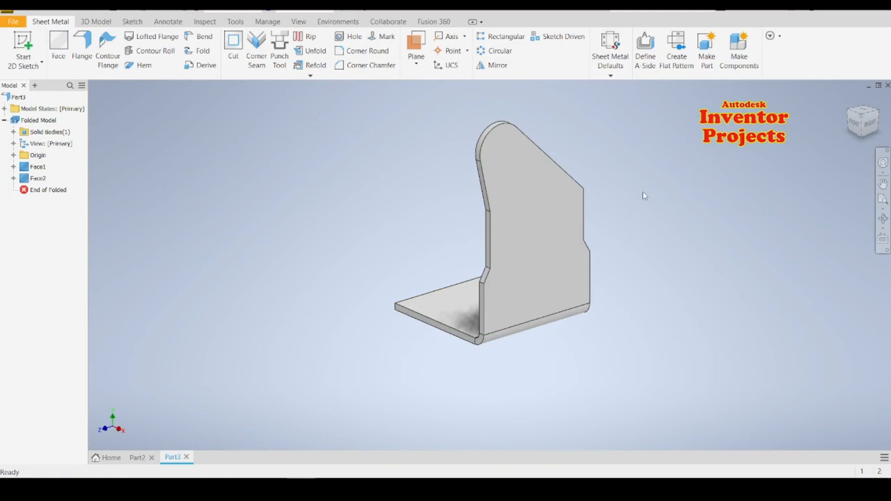
Step: Mirror the side wall face about the YZ plane to form the opposite wall
{"action": "middle_click_drag", "start_coordinate": [648, 198], "coordinate": [600, 206], "text": "shift"}
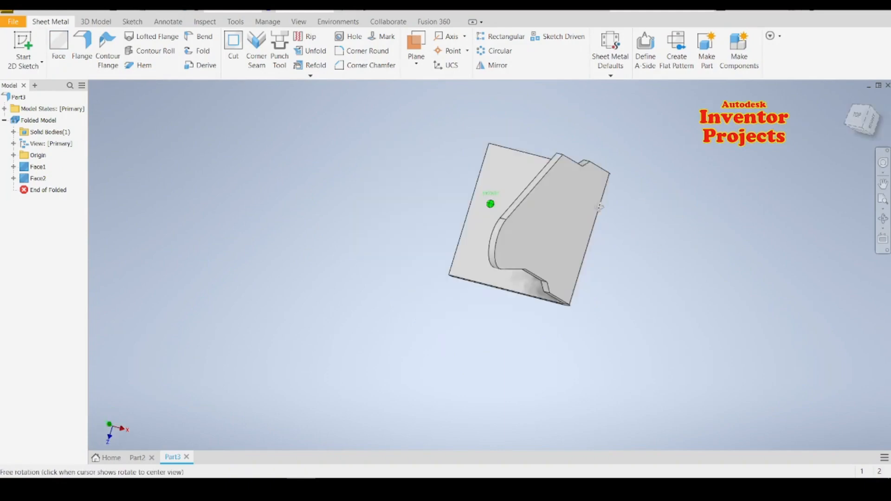
{"action": "middle_click_drag", "start_coordinate": [622, 179], "coordinate": [575, 186], "text": "shift"}
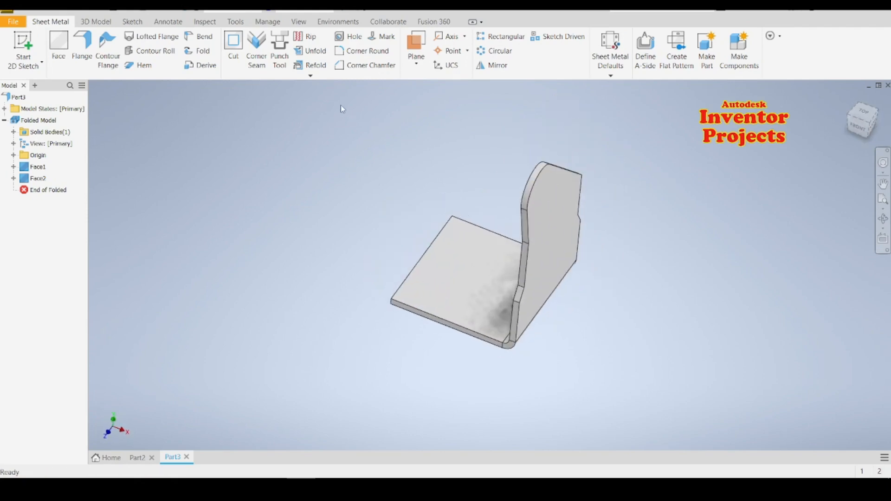
{"action": "left_click", "coordinate": [493, 65]}
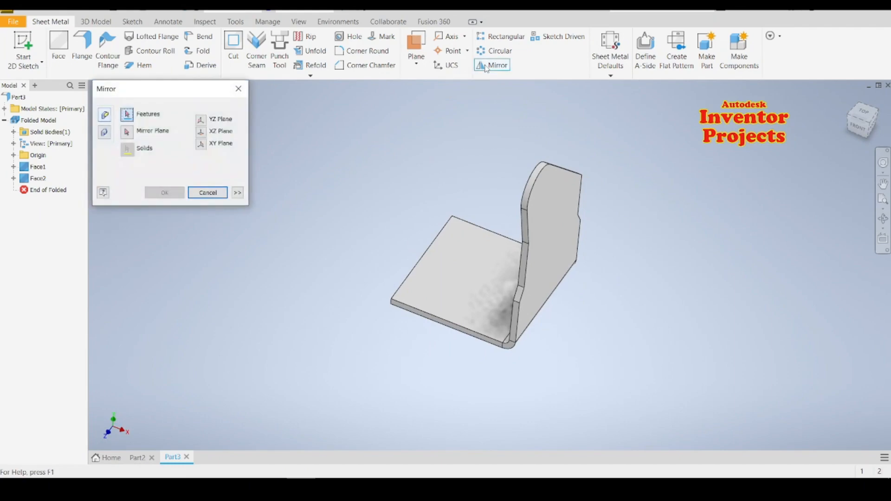
{"action": "left_click", "coordinate": [541, 222]}
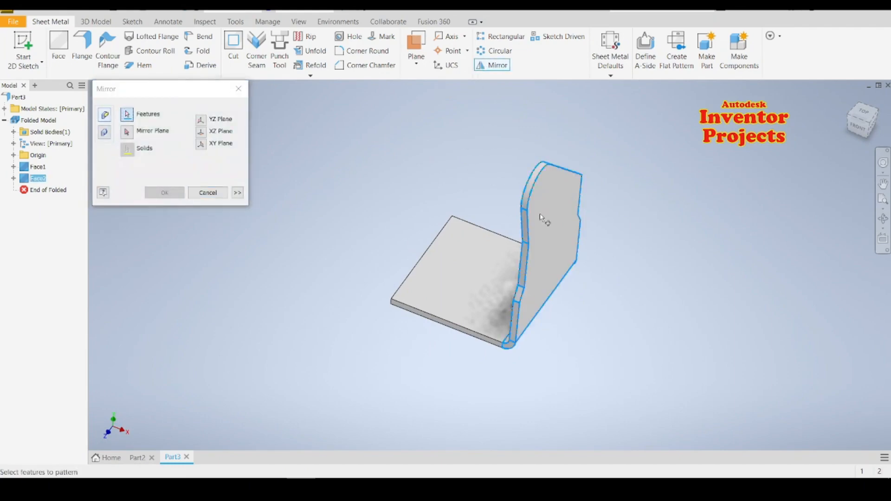
{"action": "left_click", "coordinate": [201, 132]}
{"action": "left_click", "coordinate": [202, 122]}
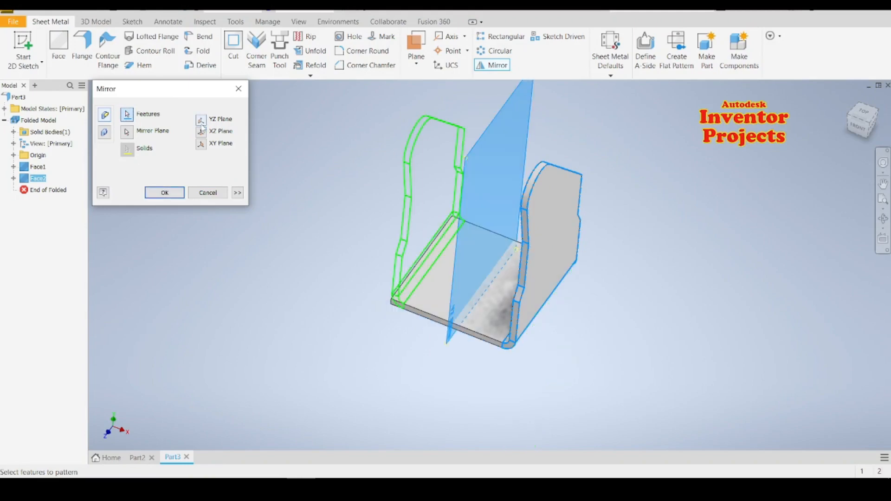
{"action": "left_click", "coordinate": [165, 193]}
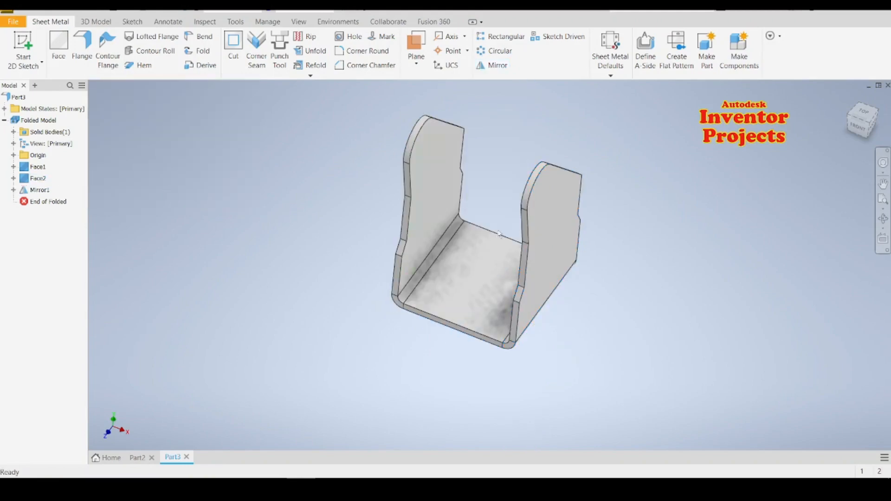
Step: Round the front upper corner and the rear lower notch corner on both side walls with a 10 mm Corner Round
{"action": "middle_click_drag", "start_coordinate": [624, 274], "coordinate": [625, 224], "text": "shift"}
{"action": "middle_click_drag", "start_coordinate": [458, 231], "coordinate": [522, 236], "text": "shift"}
{"action": "middle_click_drag", "start_coordinate": [660, 239], "coordinate": [611, 292]}
{"action": "left_click", "coordinate": [366, 51]}
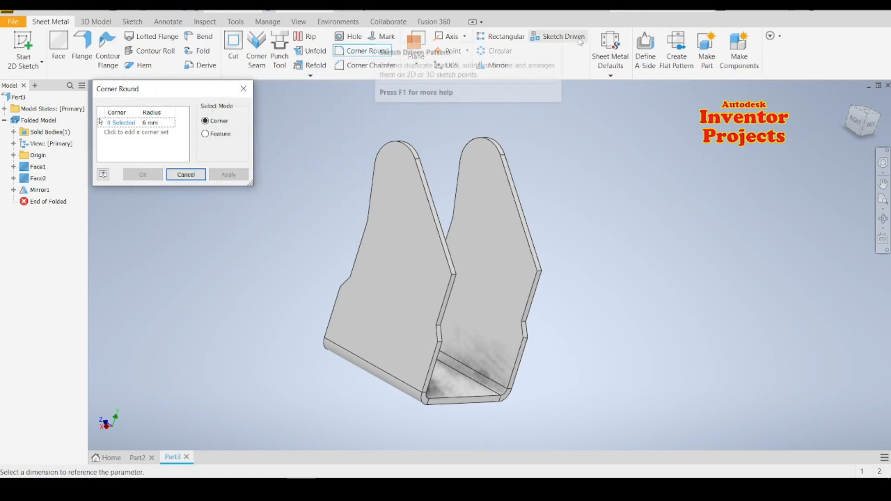
{"action": "left_click", "coordinate": [151, 122]}
{"action": "type", "text": "10"}
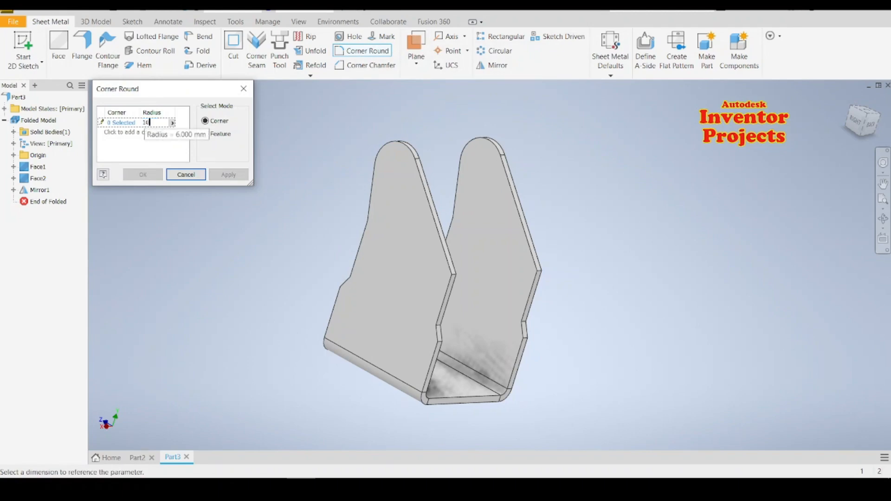
{"action": "key", "text": "Return"}
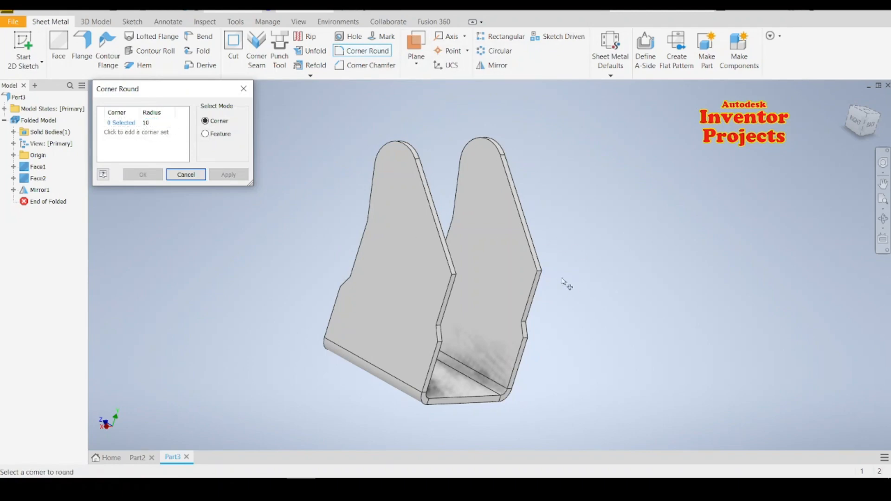
{"action": "left_click", "coordinate": [542, 275]}
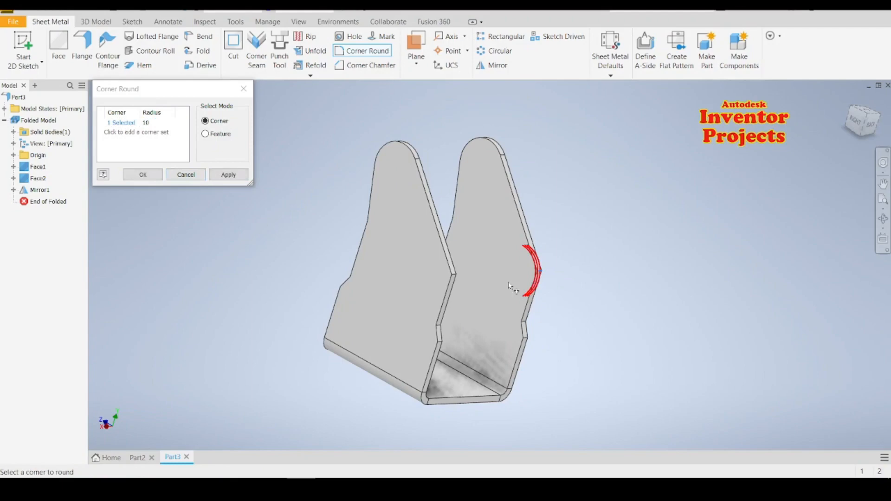
{"action": "left_click", "coordinate": [454, 276]}
{"action": "left_click", "coordinate": [354, 283]}
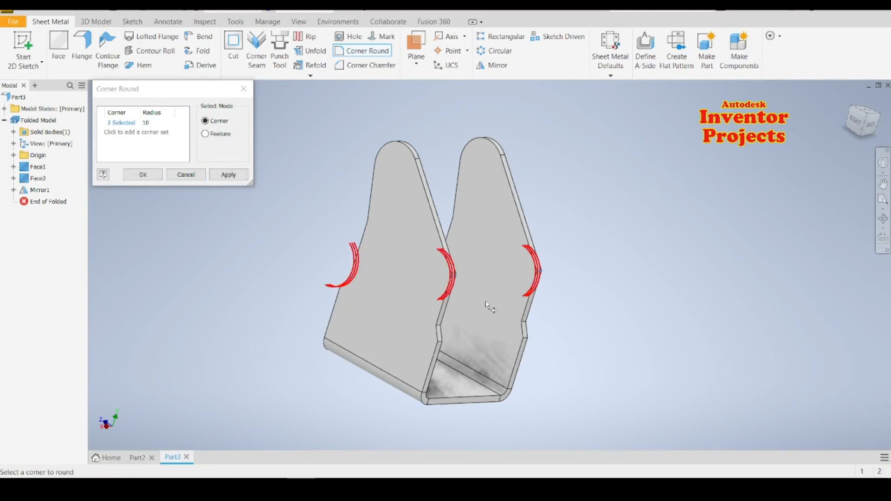
{"action": "key", "text": "F4"}
{"action": "left_click_drag", "start_coordinate": [541, 308], "coordinate": [530, 308]}
{"action": "left_click", "coordinate": [463, 276]}
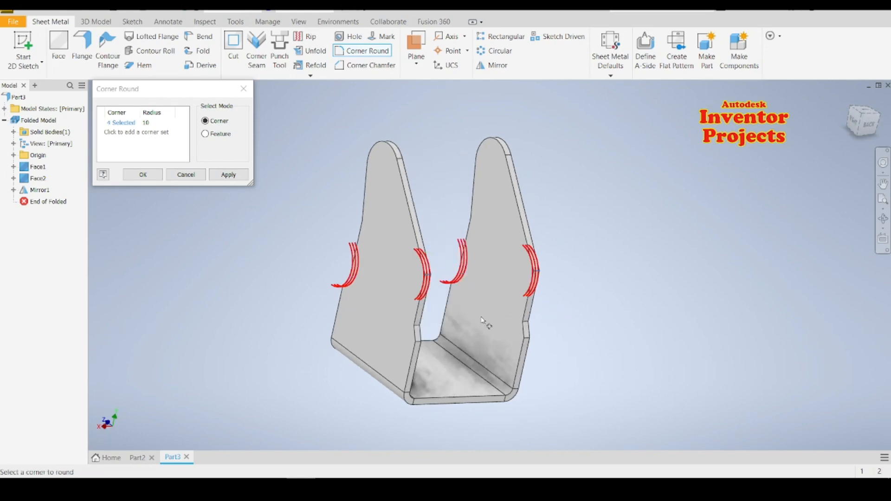
{"action": "left_click", "coordinate": [143, 175]}
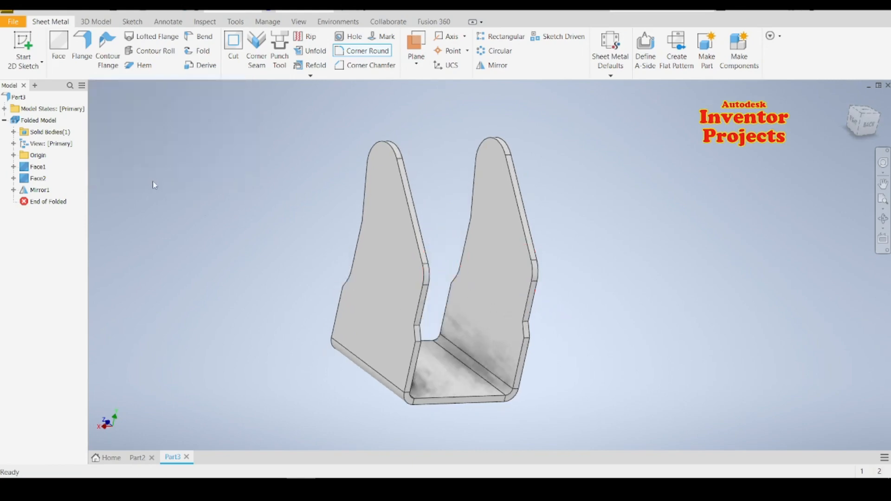
Step: Start a sketch on the side wall's outer face and draw an 8 mm diameter circle centered on the top arc
{"action": "left_click", "coordinate": [375, 266]}
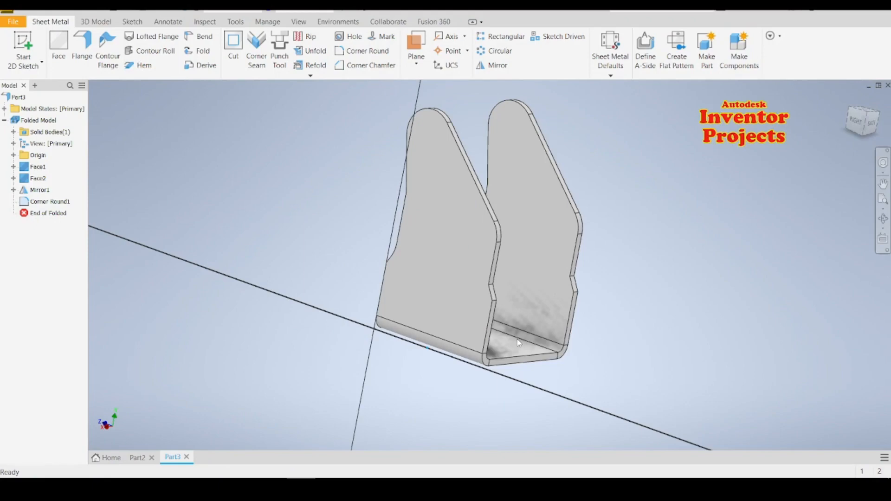
{"action": "middle_click_drag", "start_coordinate": [376, 290], "coordinate": [339, 402]}
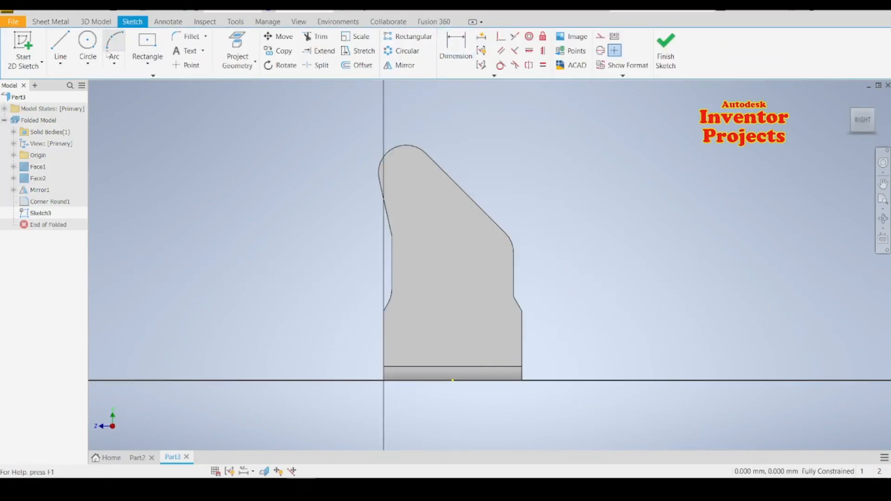
{"action": "left_click", "coordinate": [88, 43]}
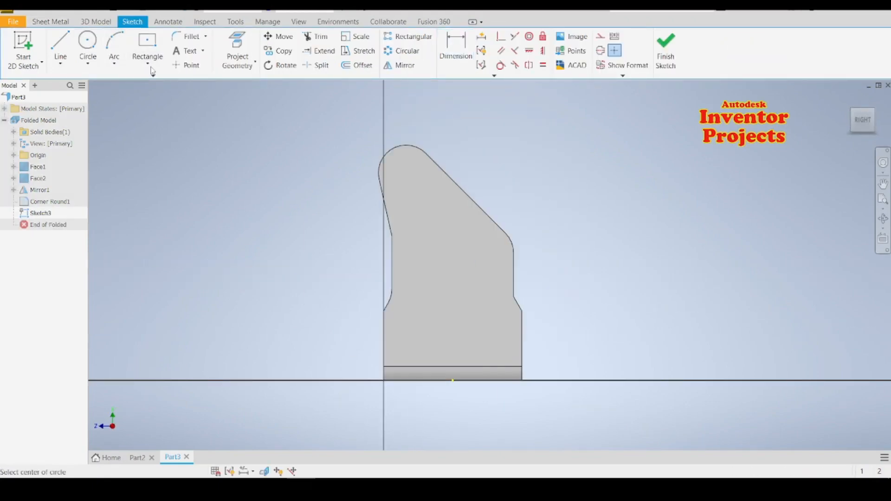
{"action": "left_click", "coordinate": [406, 172]}
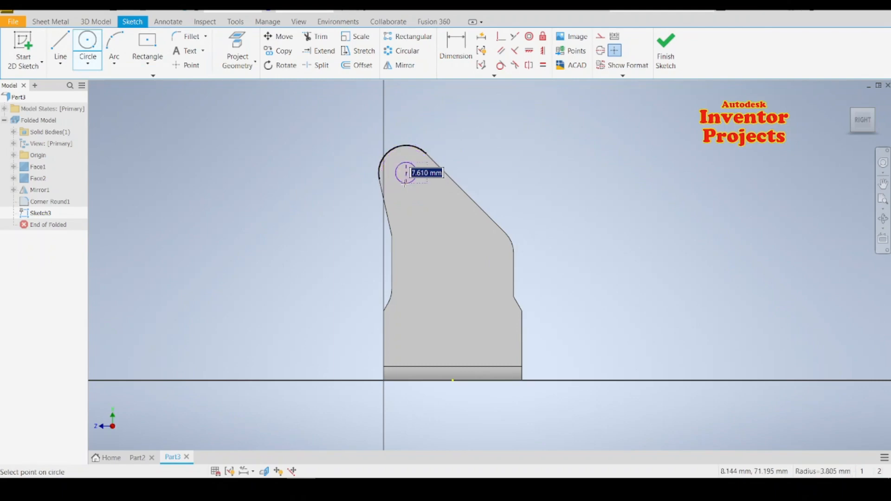
{"action": "type", "text": "8"}
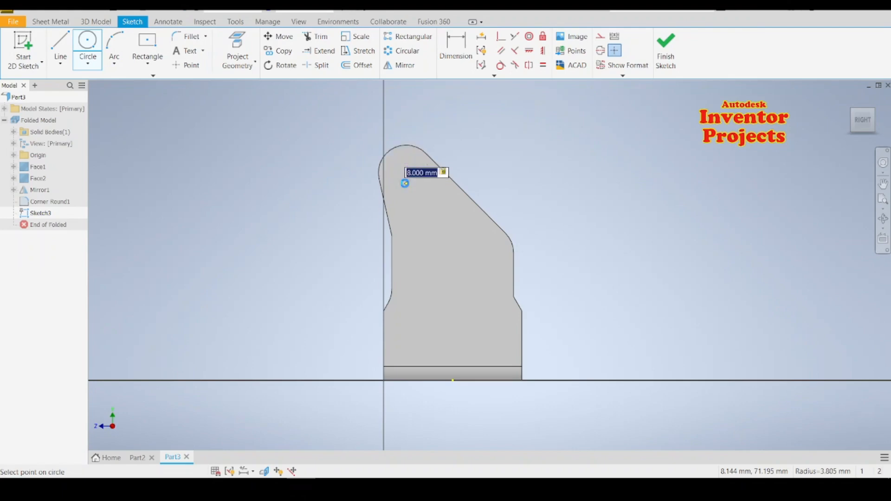
{"action": "key", "text": "Return"}
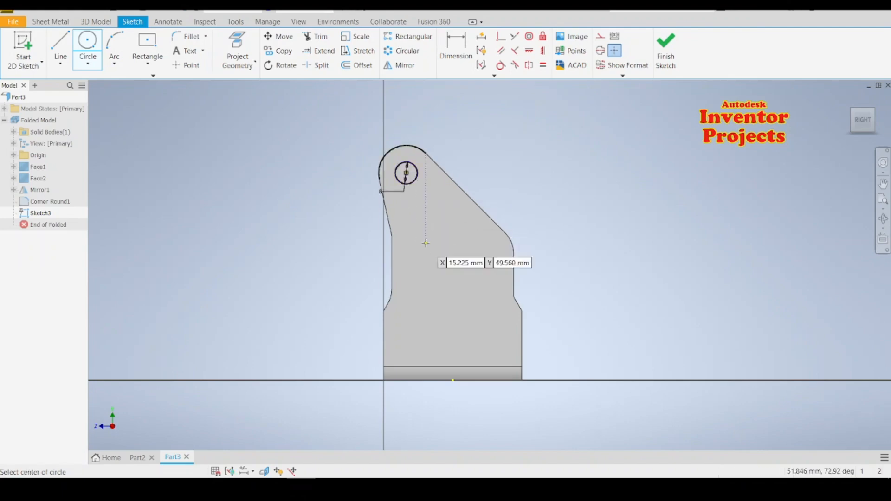
Step: Sketch a 12 mm diameter circle in the middle of the side wall, below the 8 mm circle
{"action": "left_click", "coordinate": [439, 236]}
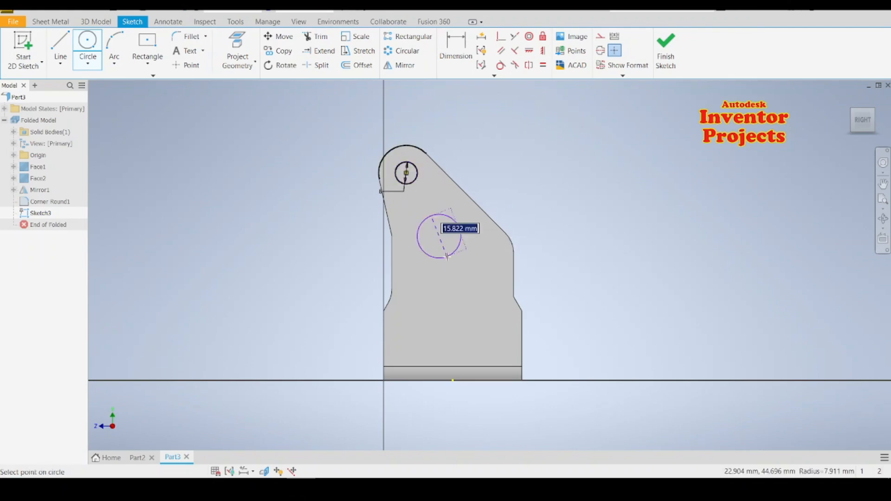
{"action": "type", "text": "12"}
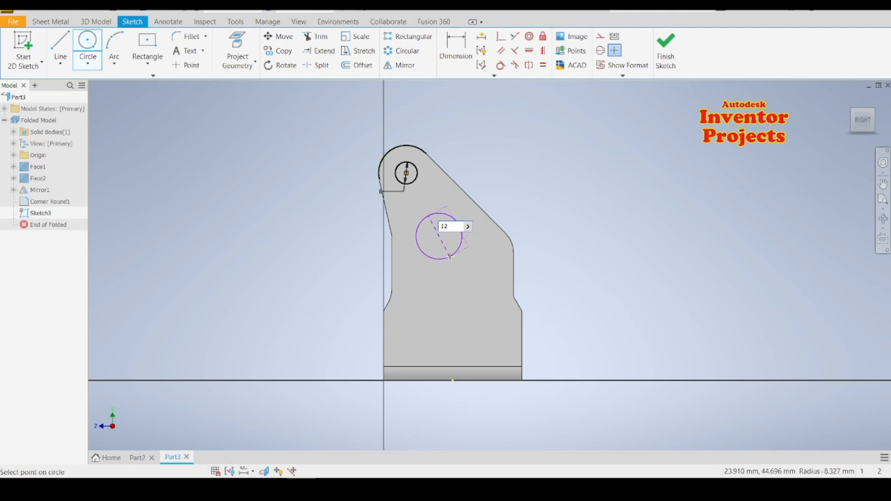
{"action": "key", "text": "Return"}
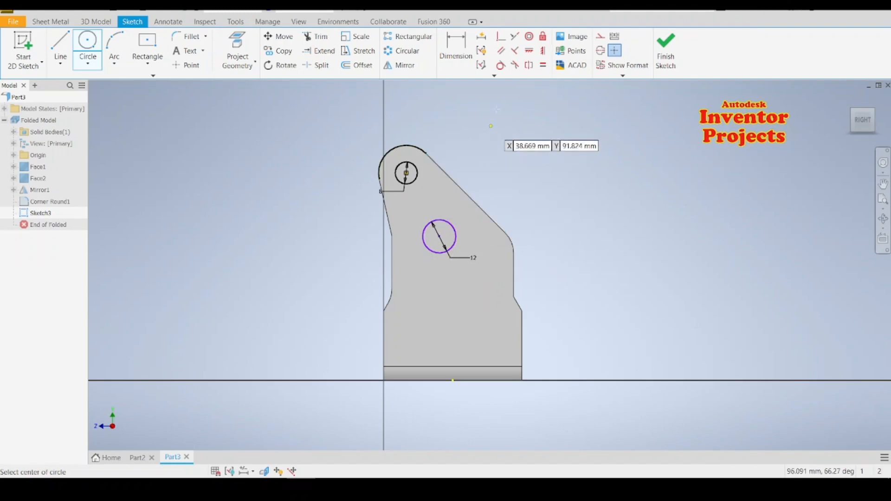
Step: Constrain the 12 mm circle's center horizontal to the corner round's upper endpoint and vertical to the base edge's midpoint, and finish the sketch
{"action": "left_click", "coordinate": [529, 50]}
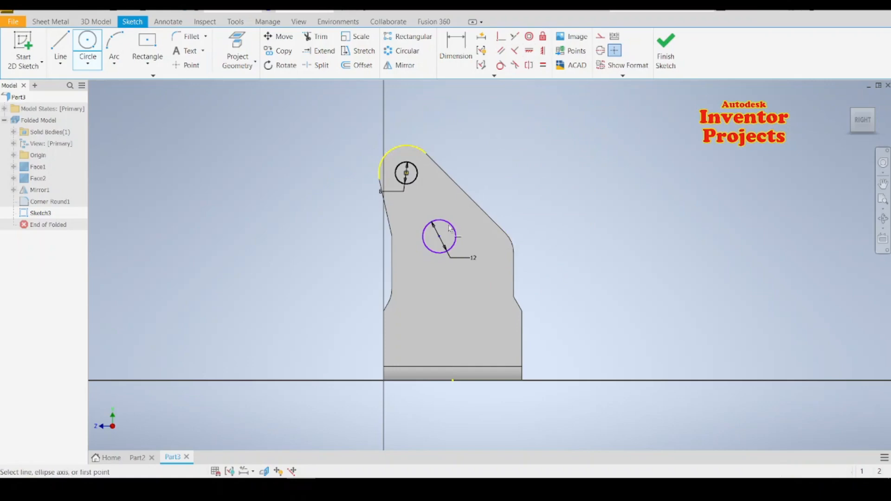
{"action": "left_click", "coordinate": [439, 237]}
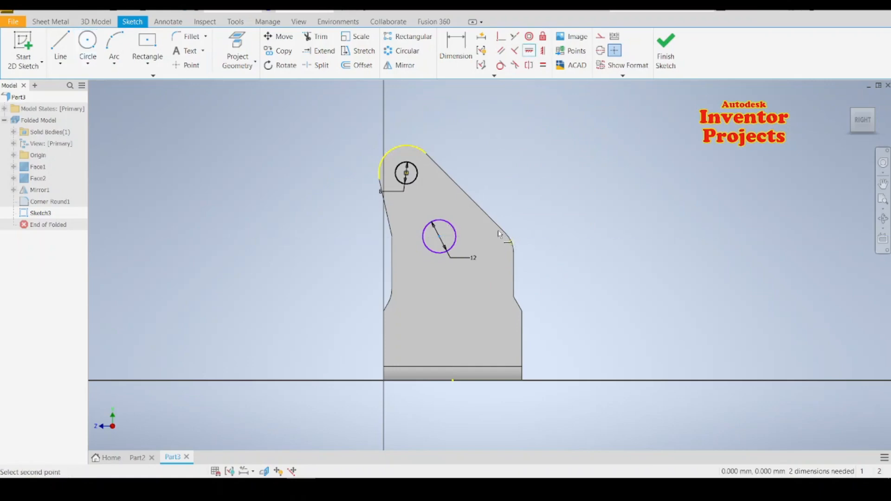
{"action": "left_click", "coordinate": [507, 237]}
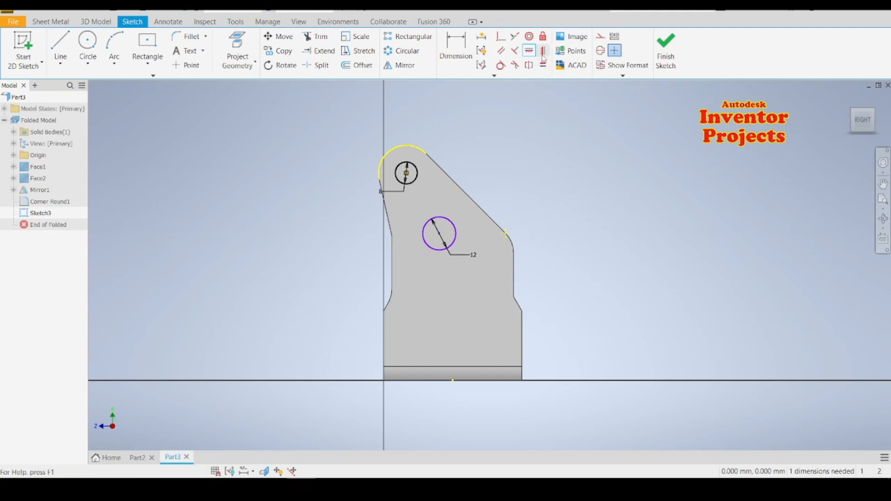
{"action": "left_click", "coordinate": [439, 233]}
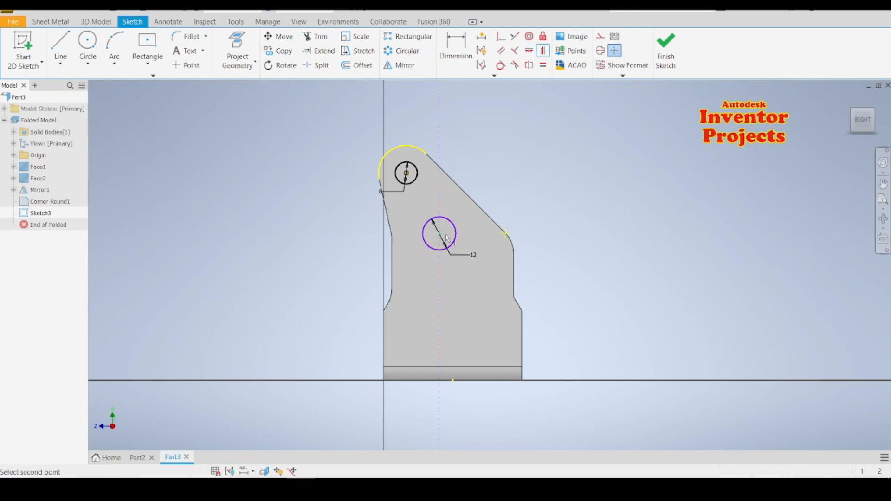
{"action": "left_click", "coordinate": [458, 381]}
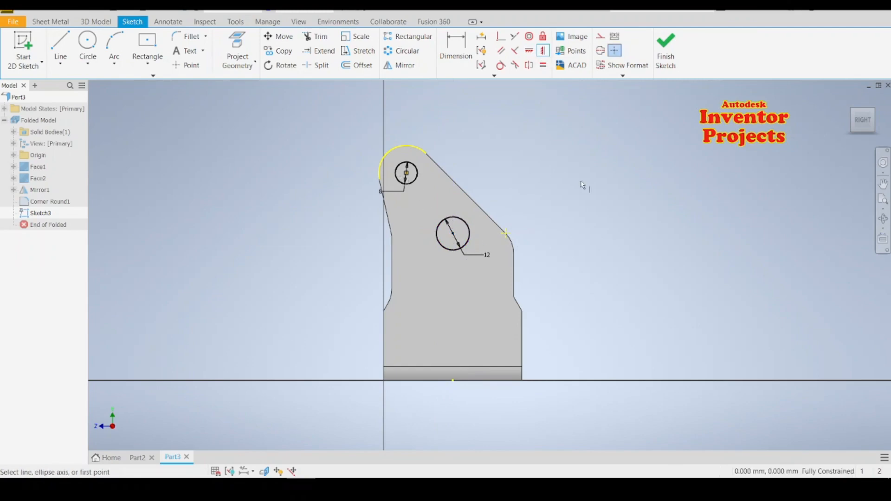
{"action": "left_click", "coordinate": [665, 52]}
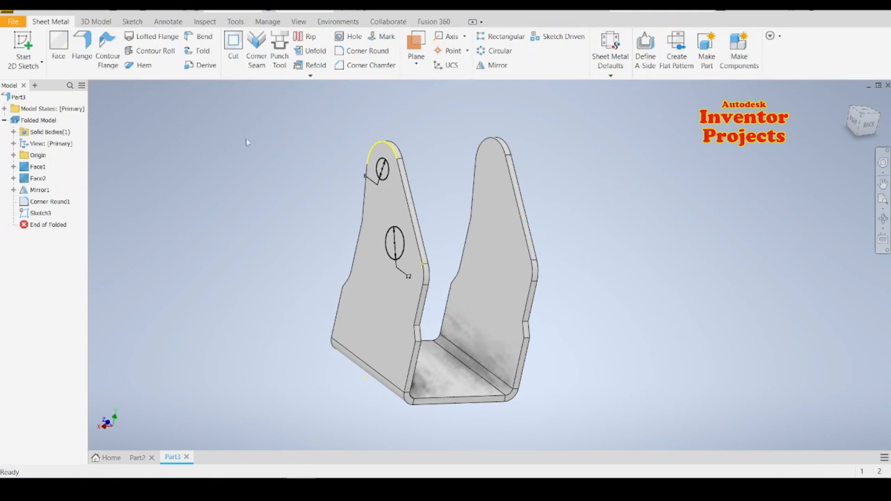
Step: Extrude both circles as a Through All cut to make holes in the two side walls
{"action": "left_click", "coordinate": [102, 23]}
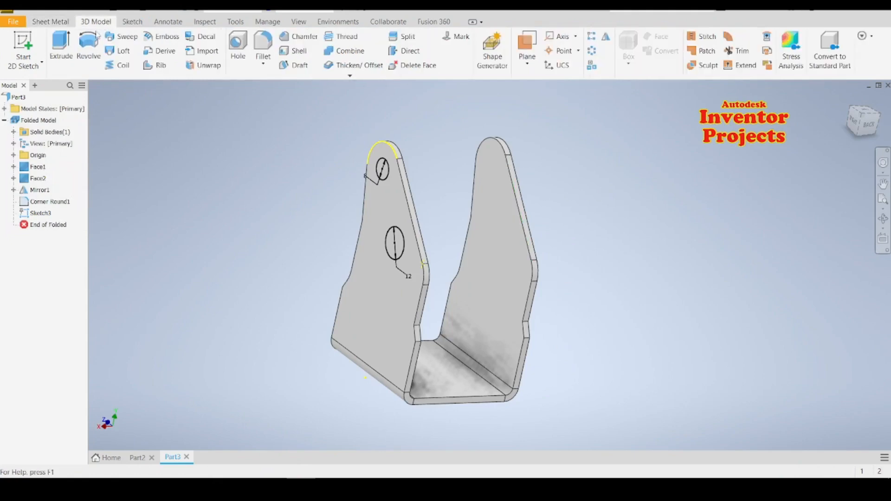
{"action": "left_click", "coordinate": [61, 46]}
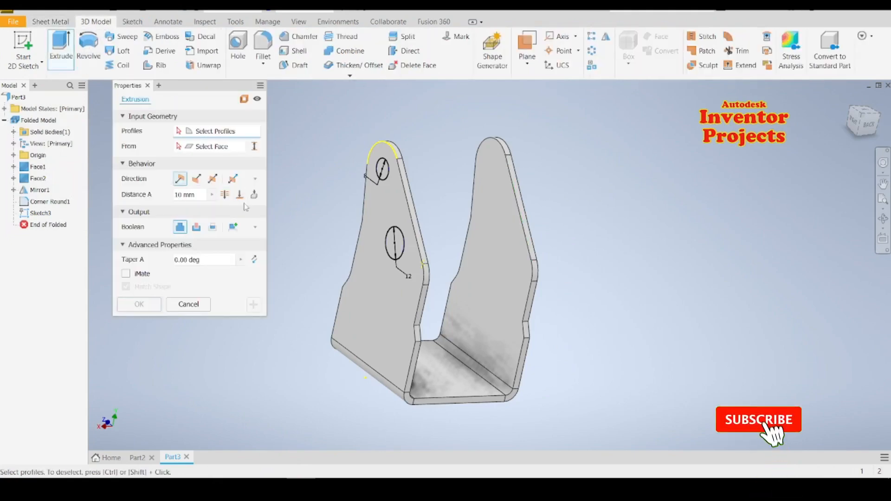
{"action": "left_click", "coordinate": [383, 173]}
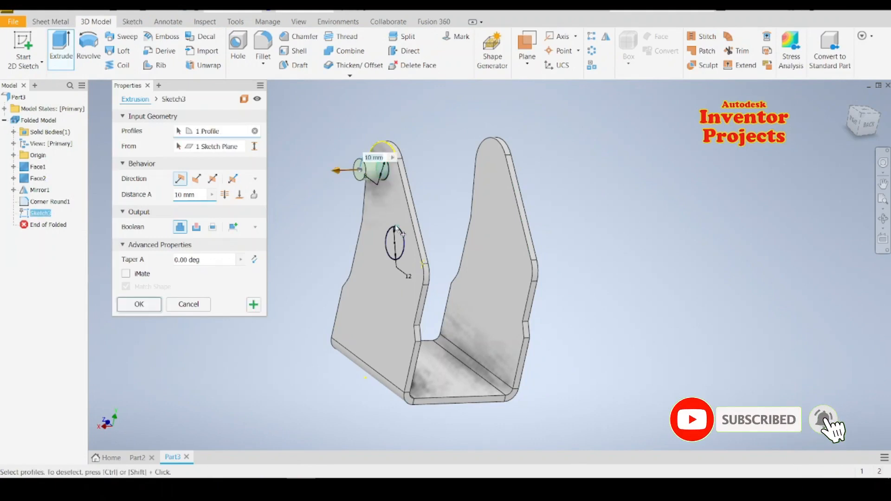
{"action": "left_click", "coordinate": [401, 239]}
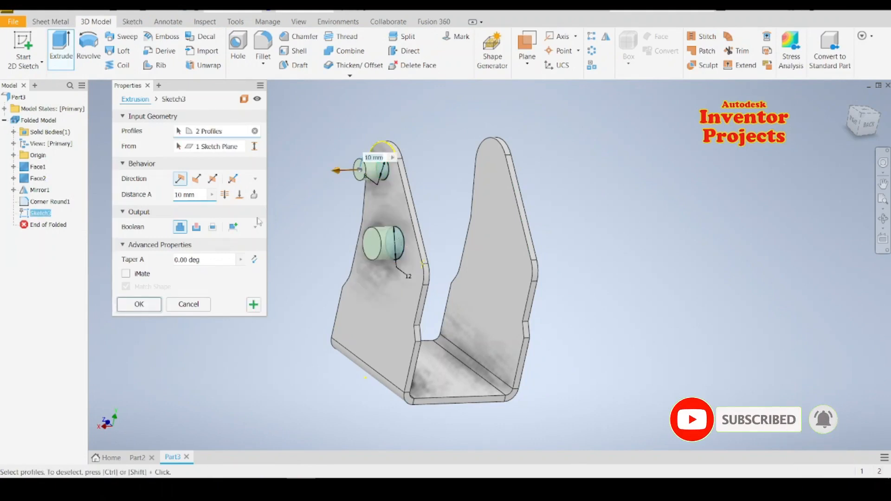
{"action": "left_click", "coordinate": [196, 227]}
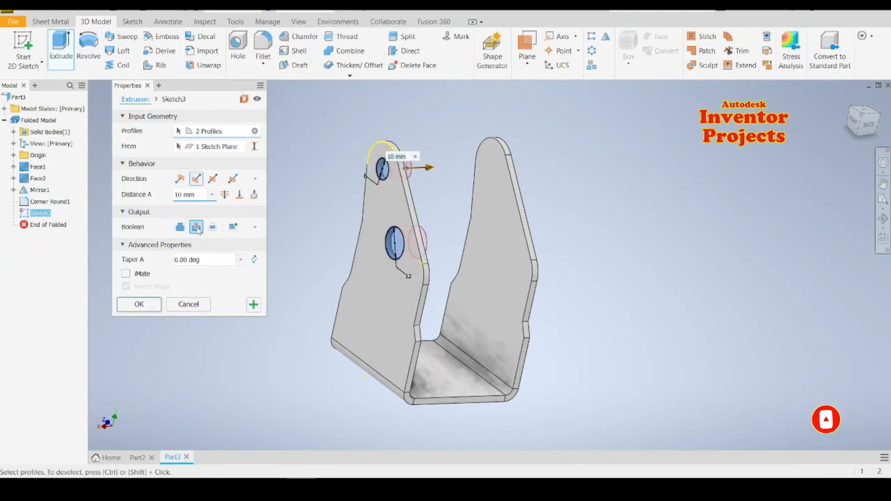
{"action": "left_click", "coordinate": [225, 195]}
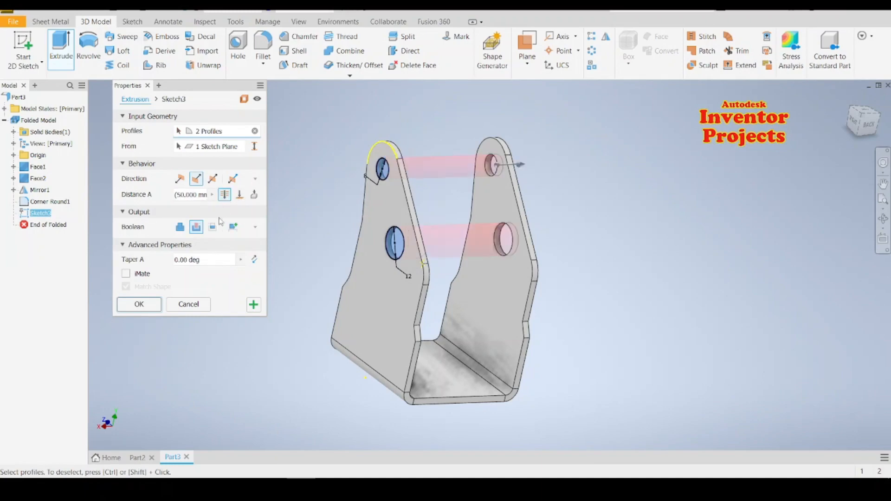
{"action": "left_click", "coordinate": [139, 304]}
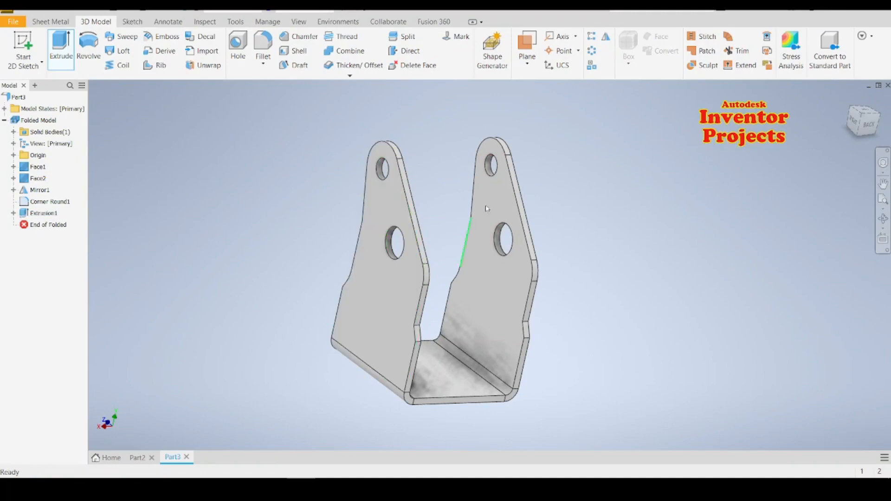
{"action": "key", "text": "F4"}
{"action": "left_click_drag", "start_coordinate": [611, 202], "coordinate": [625, 256]}
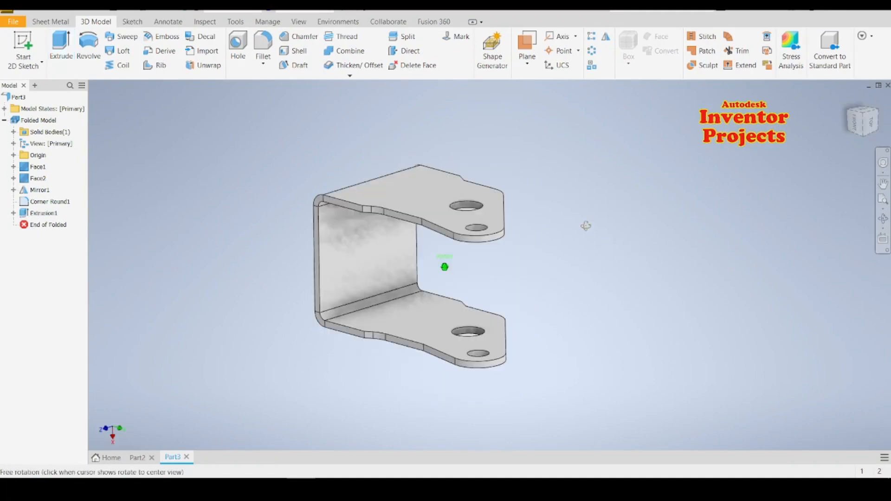
{"action": "left_click_drag", "start_coordinate": [586, 226], "coordinate": [620, 204]}
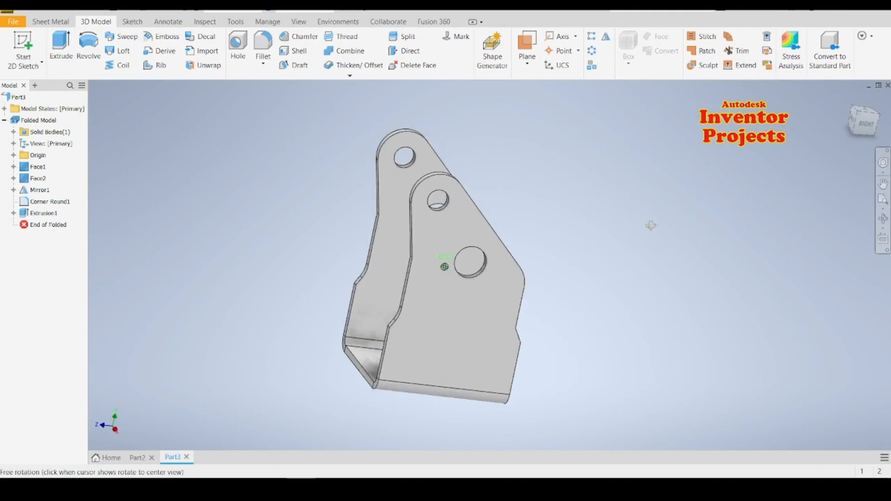
{"action": "middle_click_drag", "start_coordinate": [651, 225], "coordinate": [685, 270], "text": "shift"}
{"action": "left_click", "coordinate": [381, 330]}
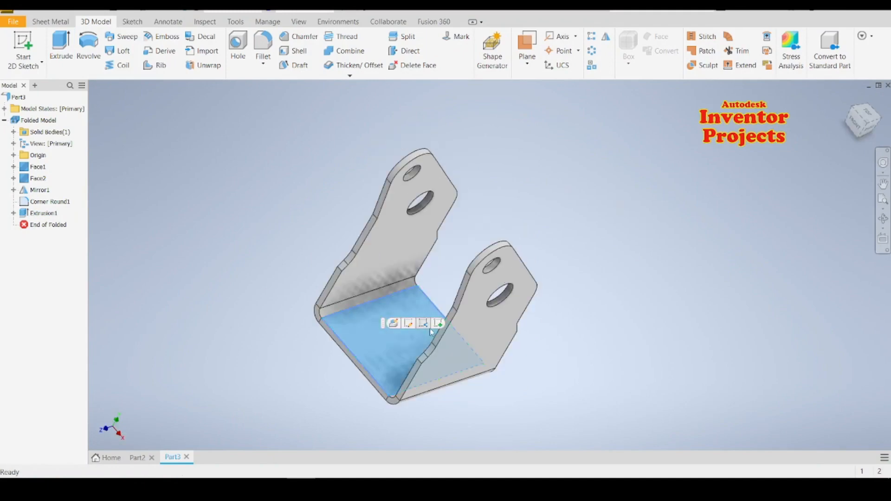
{"action": "left_click", "coordinate": [410, 324]}
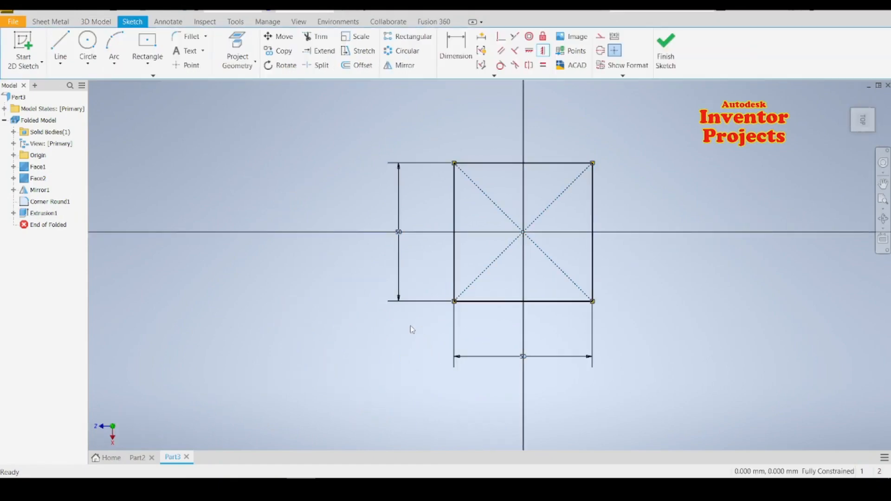
{"action": "left_click", "coordinate": [665, 51]}
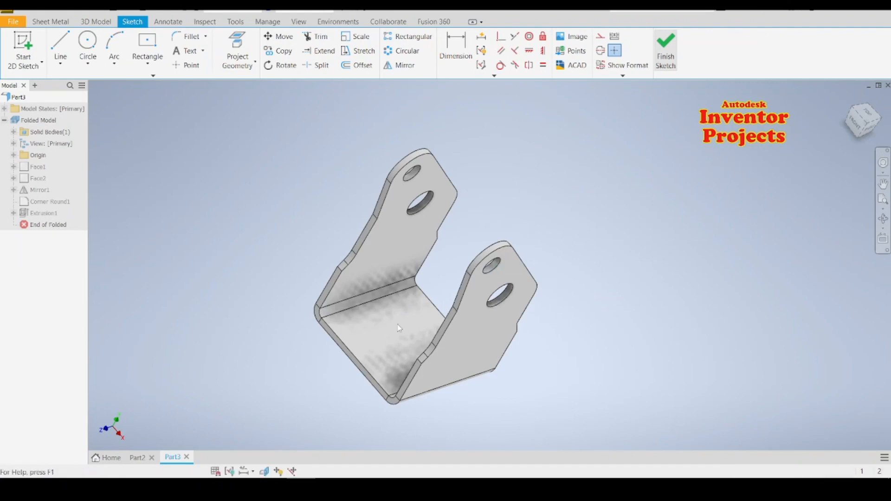
Step: Sketch a 20 mm diameter circle on the base plate's inner face, centered on the origin, and finish the sketch
{"action": "left_click", "coordinate": [437, 337]}
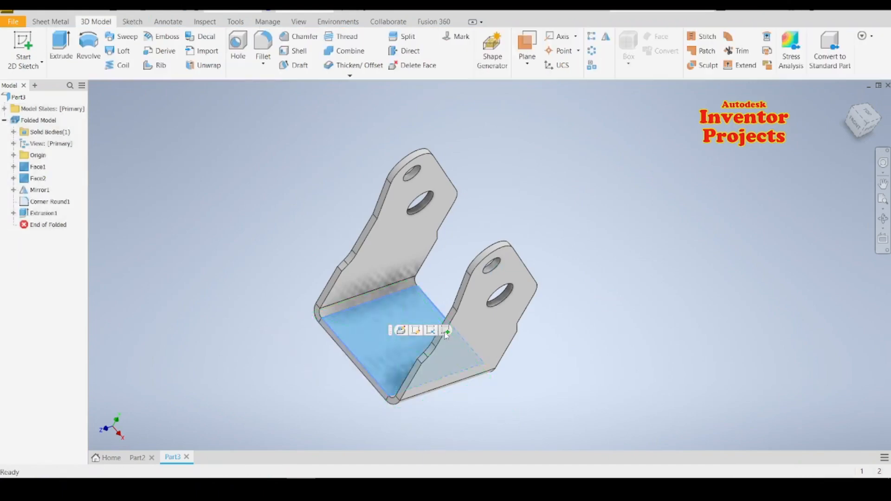
{"action": "left_click", "coordinate": [445, 330]}
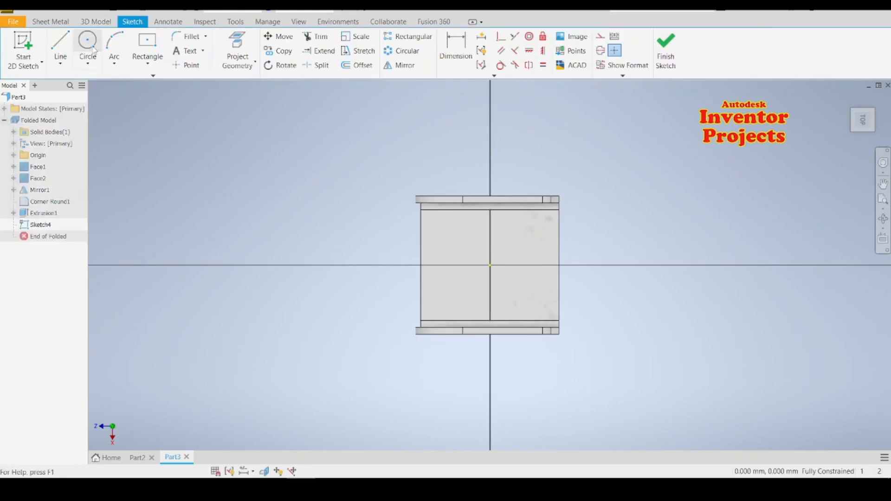
{"action": "left_click", "coordinate": [94, 50]}
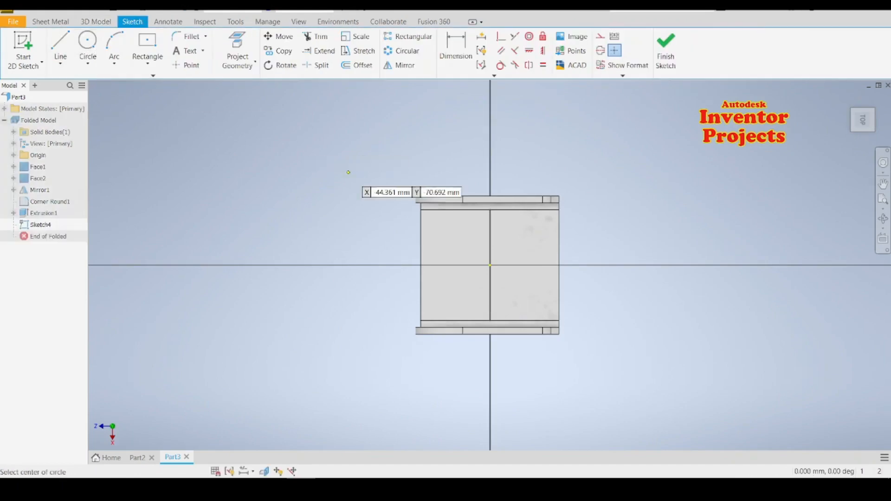
{"action": "left_click", "coordinate": [491, 265]}
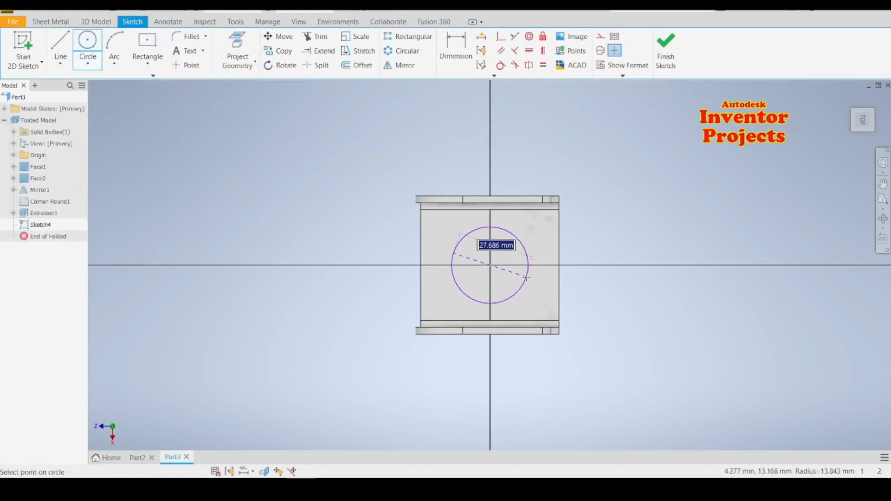
{"action": "type", "text": "20"}
{"action": "key", "text": "Return"}
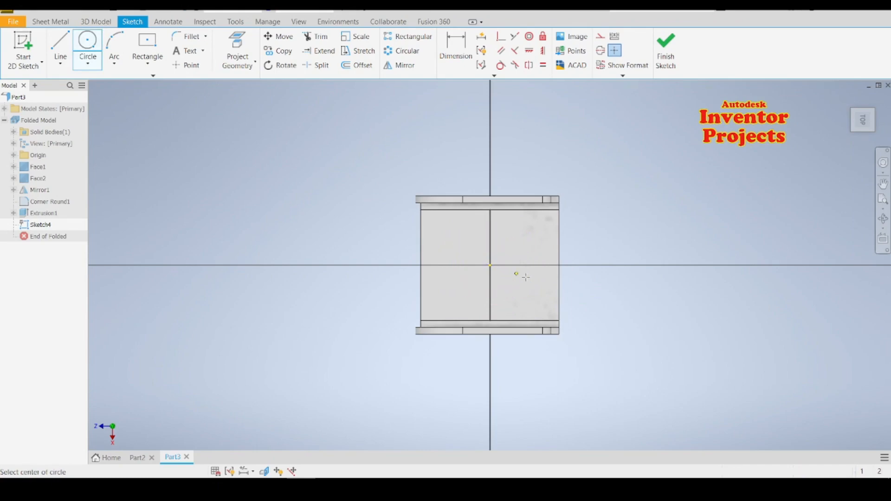
{"action": "left_click", "coordinate": [665, 52]}
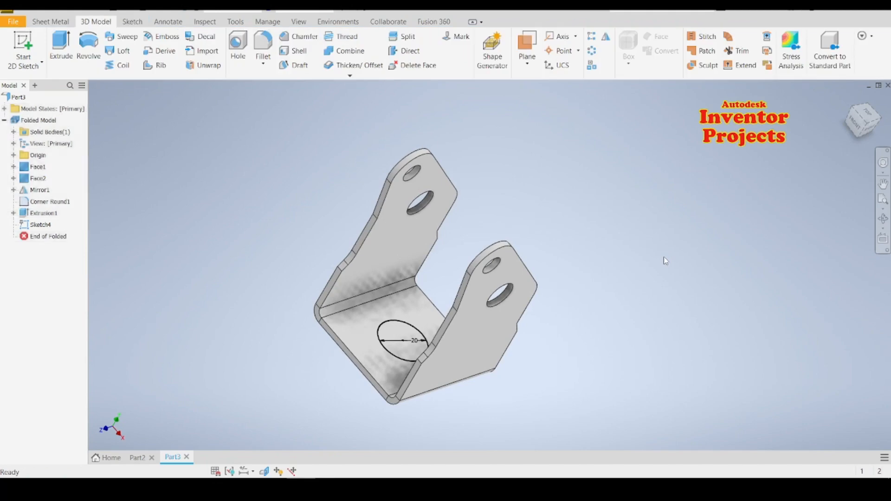
Step: Cut the circle through the base plate with the sheet metal Cut, using a Distance extent equal to Thickness
{"action": "middle_click_drag", "start_coordinate": [614, 212], "coordinate": [640, 183]}
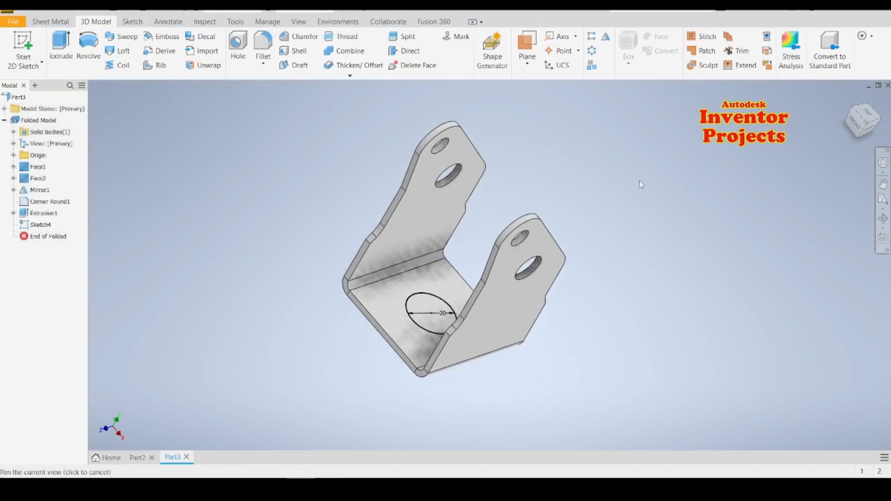
{"action": "left_click", "coordinate": [50, 21]}
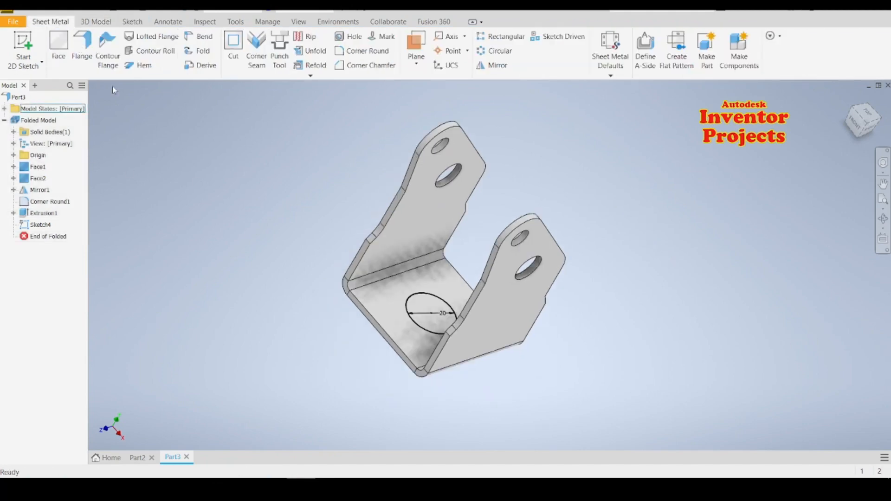
{"action": "left_click", "coordinate": [233, 47]}
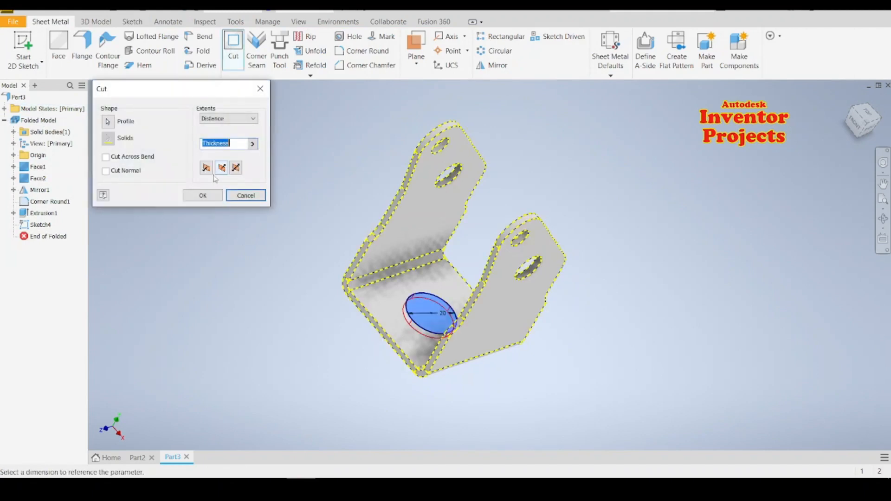
{"action": "left_click", "coordinate": [203, 195]}
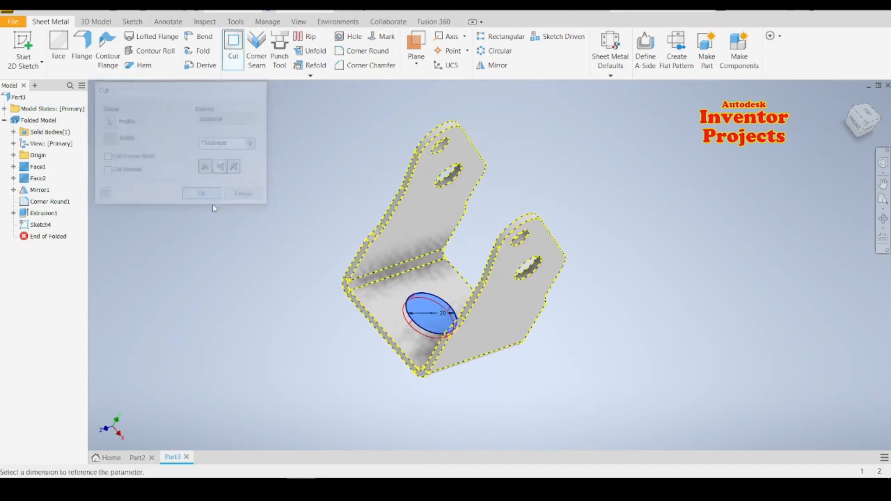
Step: Apply a red appearance from the Inventor Material Library to the whole part and clear the selection
{"action": "middle_click_drag", "start_coordinate": [618, 277], "coordinate": [587, 267], "text": "shift"}
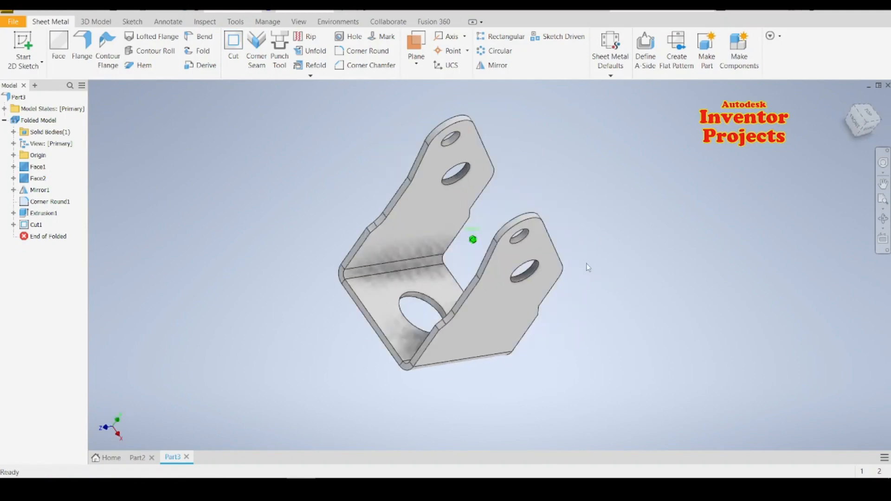
{"action": "left_click", "coordinate": [18, 97]}
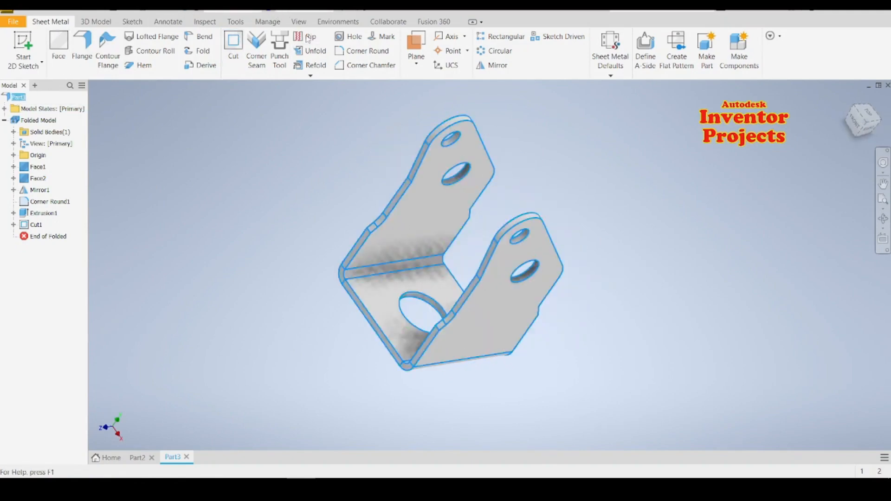
{"action": "left_click", "coordinate": [329, 8]}
{"action": "scroll", "coordinate": [272, 256], "scroll_direction": "up", "scroll_amount": 3}
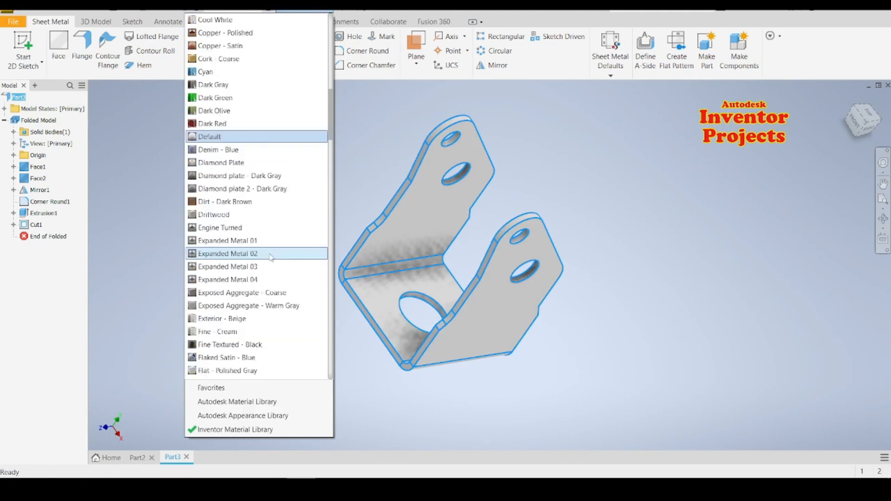
{"action": "scroll", "coordinate": [271, 257], "scroll_direction": "up", "scroll_amount": 6}
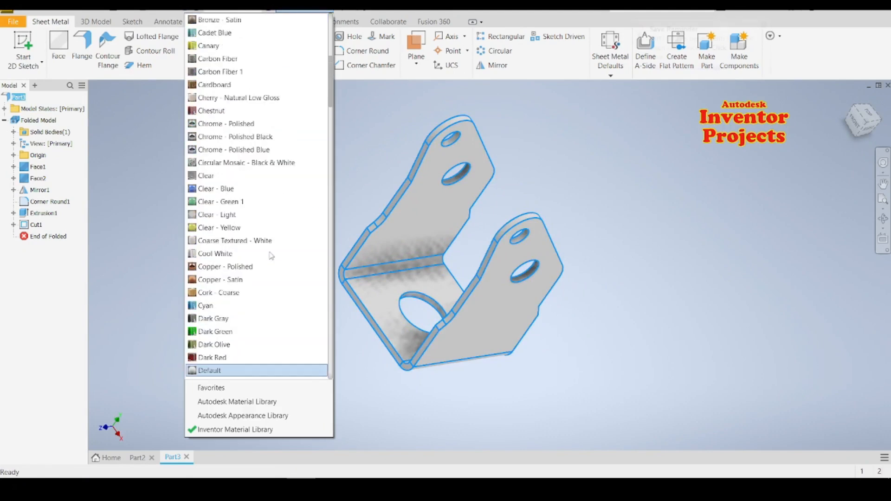
{"action": "scroll", "coordinate": [272, 256], "scroll_direction": "up", "scroll_amount": 1}
{"action": "scroll", "coordinate": [271, 256], "scroll_direction": "down", "scroll_amount": 5}
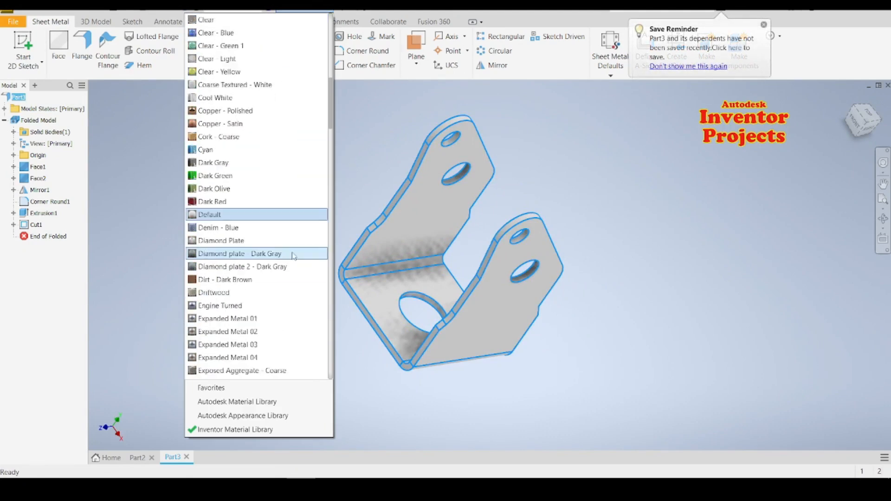
{"action": "scroll", "coordinate": [293, 256], "scroll_direction": "down", "scroll_amount": 2}
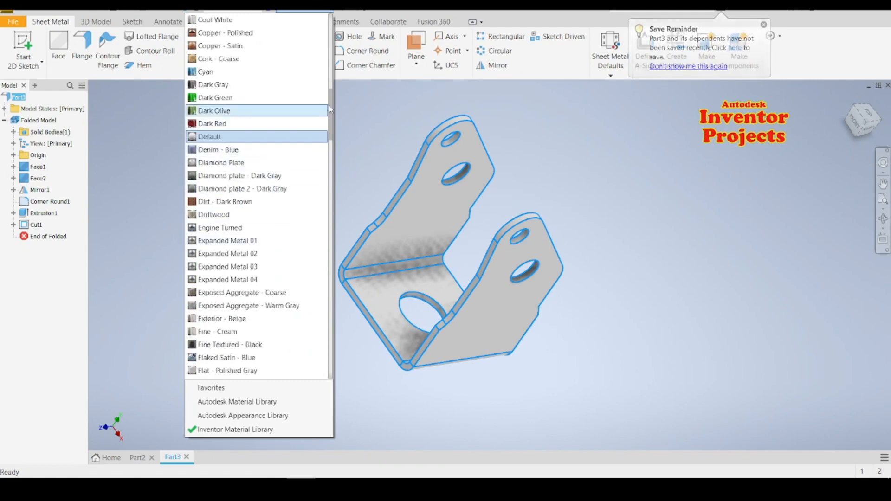
{"action": "left_click", "coordinate": [331, 135]}
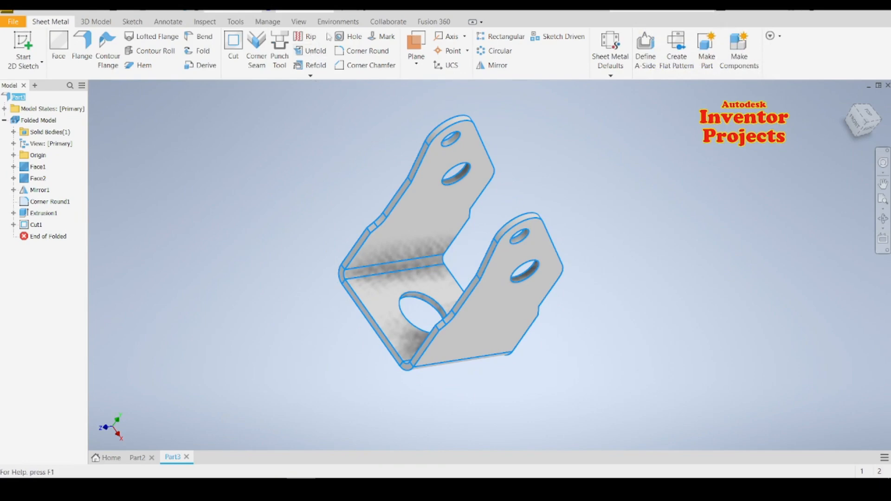
{"action": "left_click", "coordinate": [330, 9]}
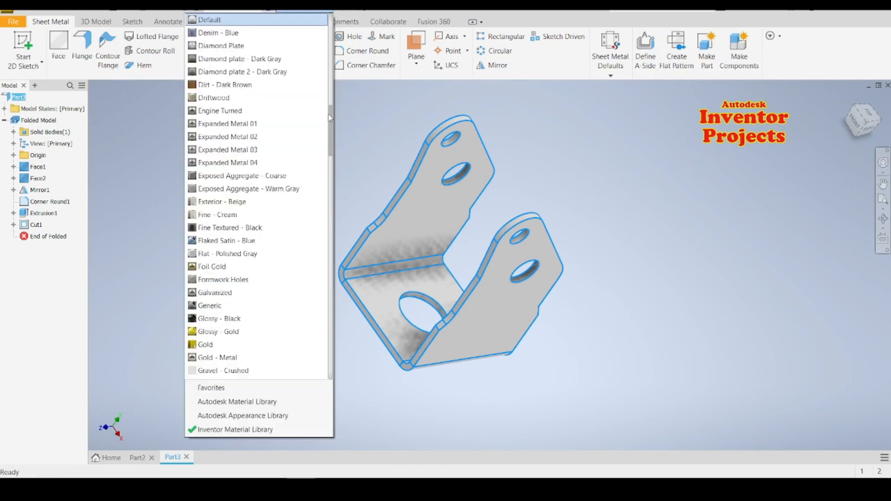
{"action": "left_click_drag", "start_coordinate": [332, 126], "coordinate": [331, 188]}
{"action": "left_click", "coordinate": [255, 188]}
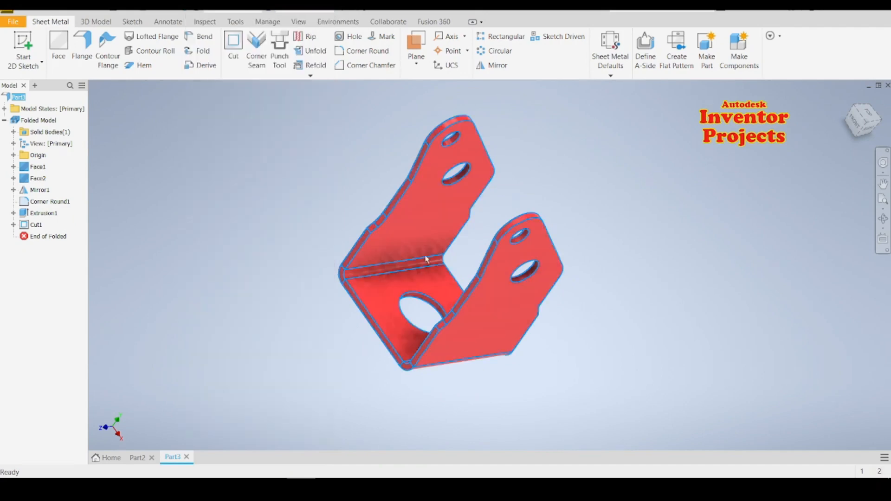
{"action": "left_click", "coordinate": [618, 226]}
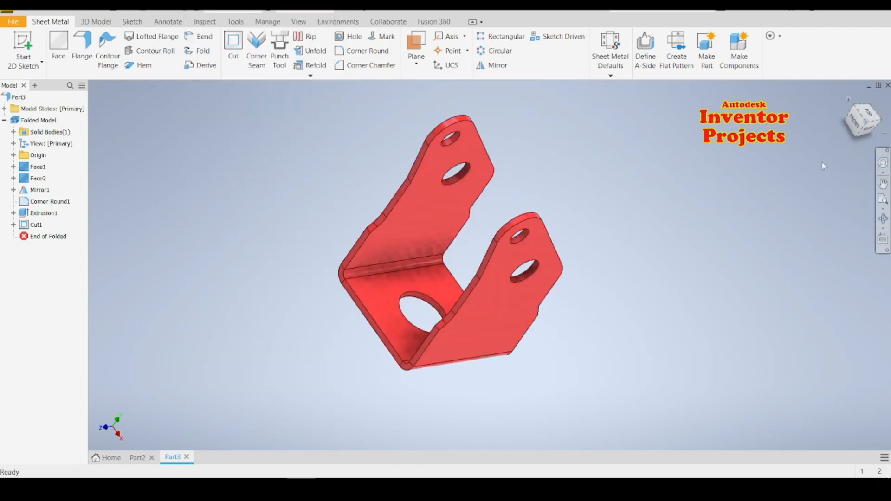
Step: Return to the home view, create the bracket's flat pattern, and go back to the folded part
{"action": "left_click", "coordinate": [850, 102]}
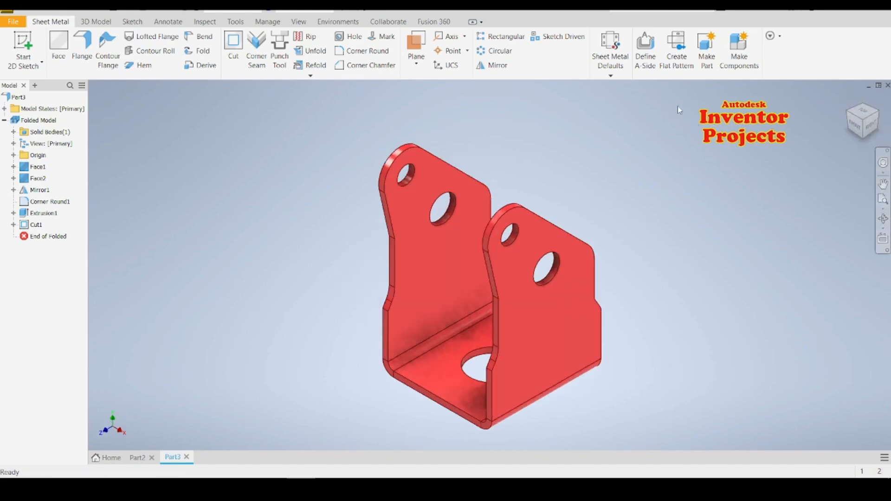
{"action": "left_click", "coordinate": [676, 46]}
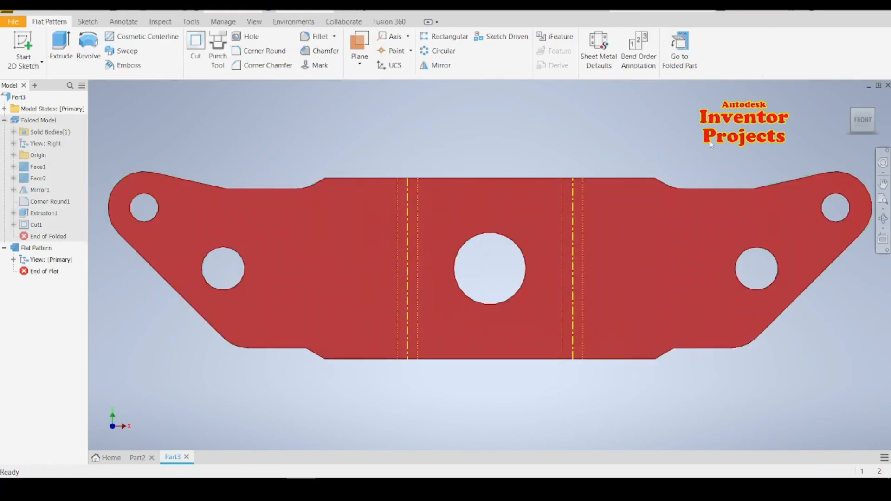
{"action": "left_click", "coordinate": [679, 47]}
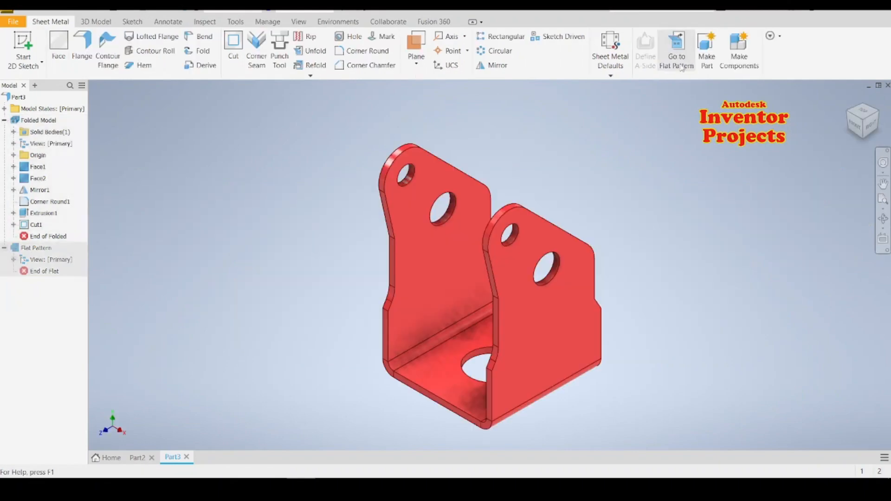